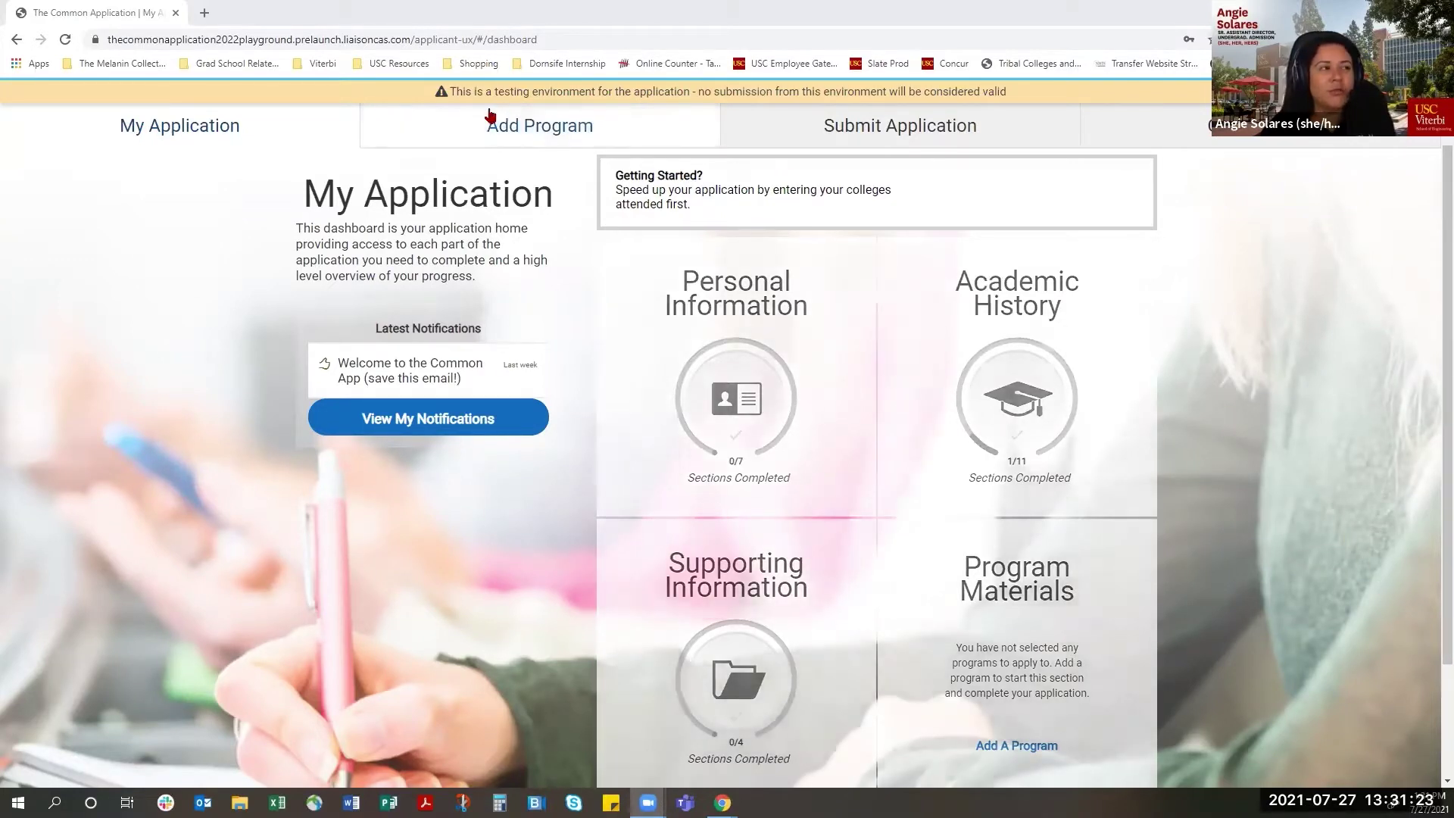
# - Search Add Program for 'usc' and add USC Transfer Fall (deadline 02/15/2022, fee 85)
pyautogui.click(533, 128)
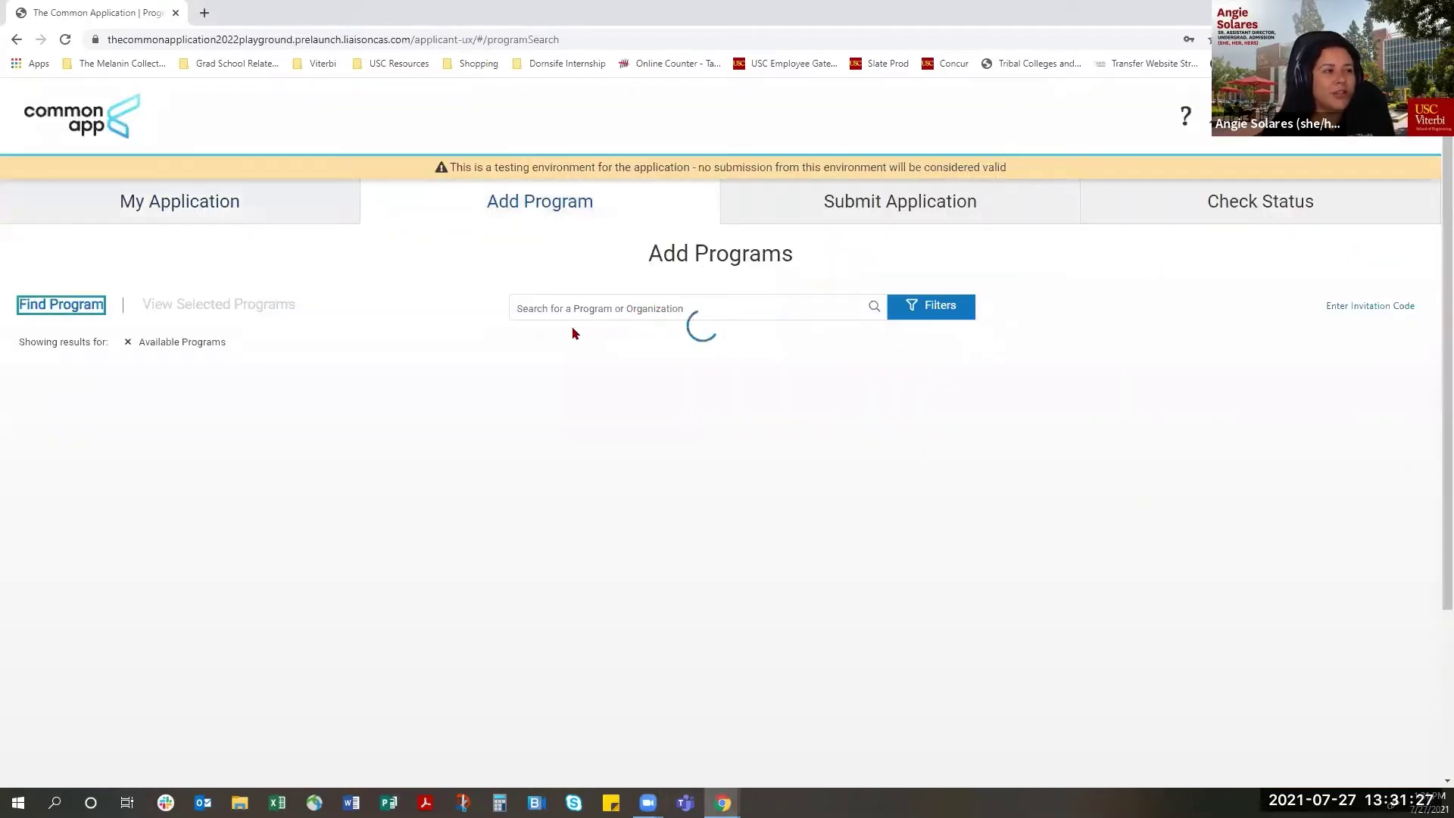
pyautogui.click(616, 302)
pyautogui.write('usc')
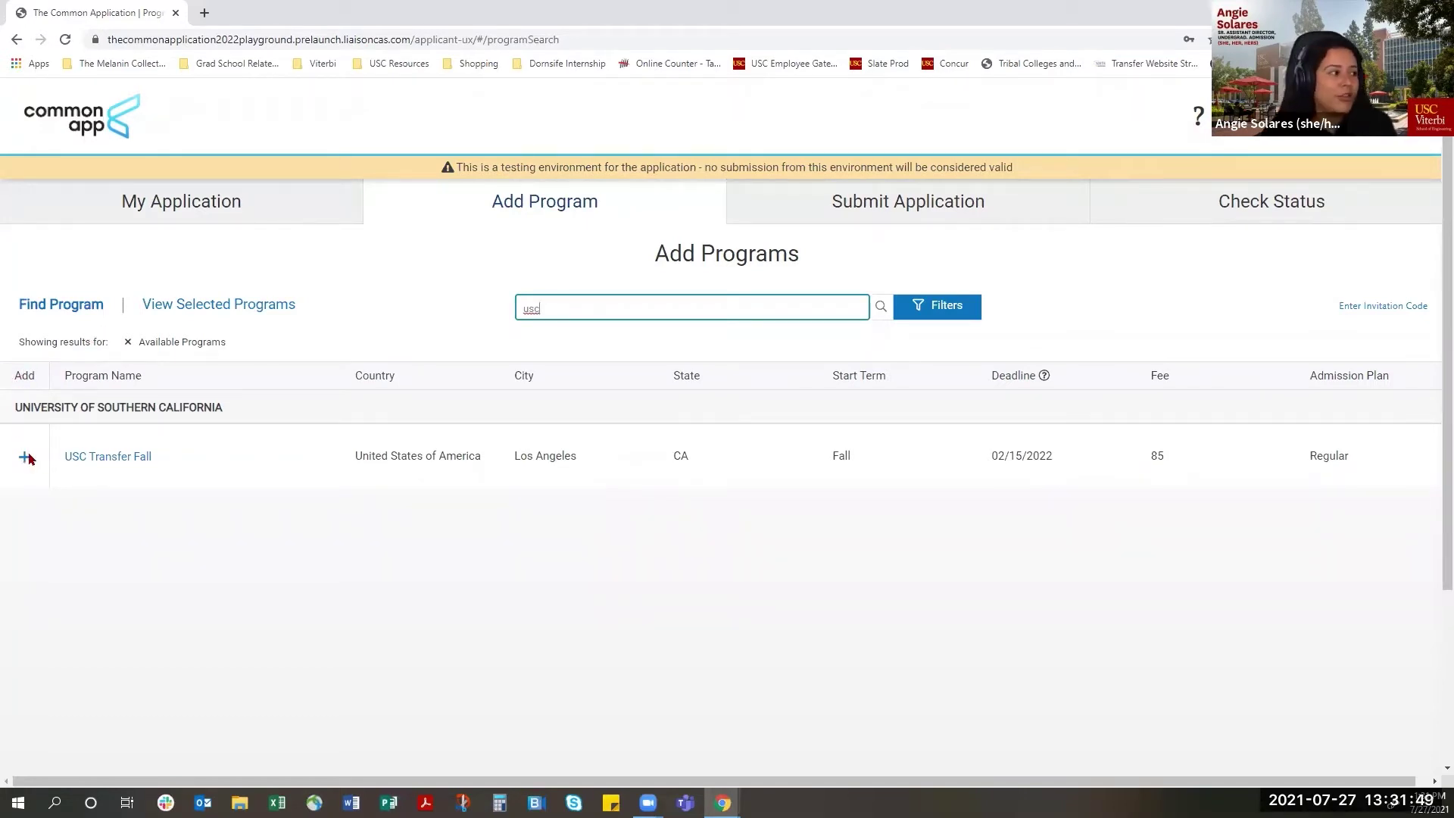
pyautogui.click(23, 458)
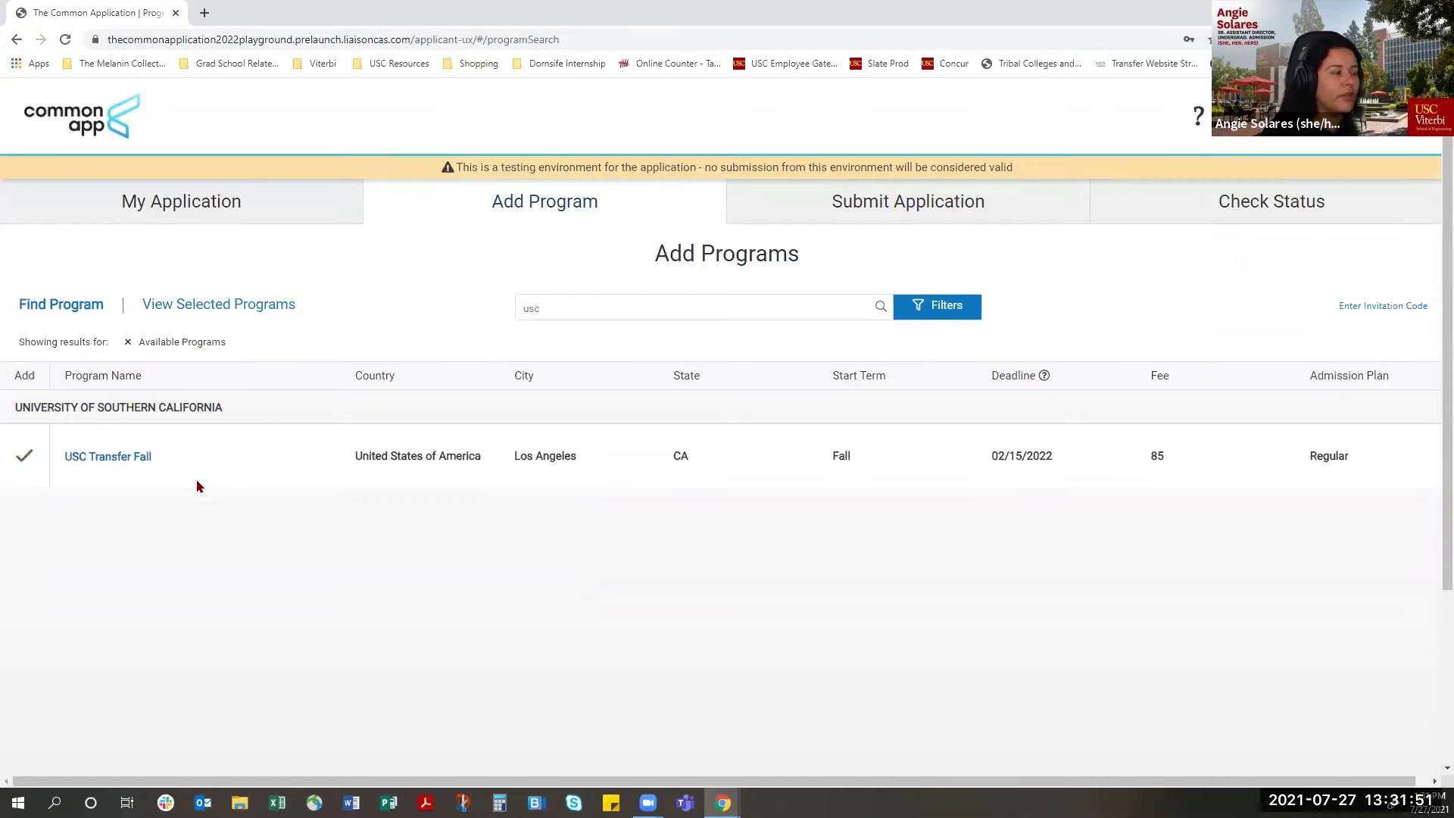
# - From My Application, open the USC Transfer Fall page under Program Materials
pyautogui.click(216, 210)
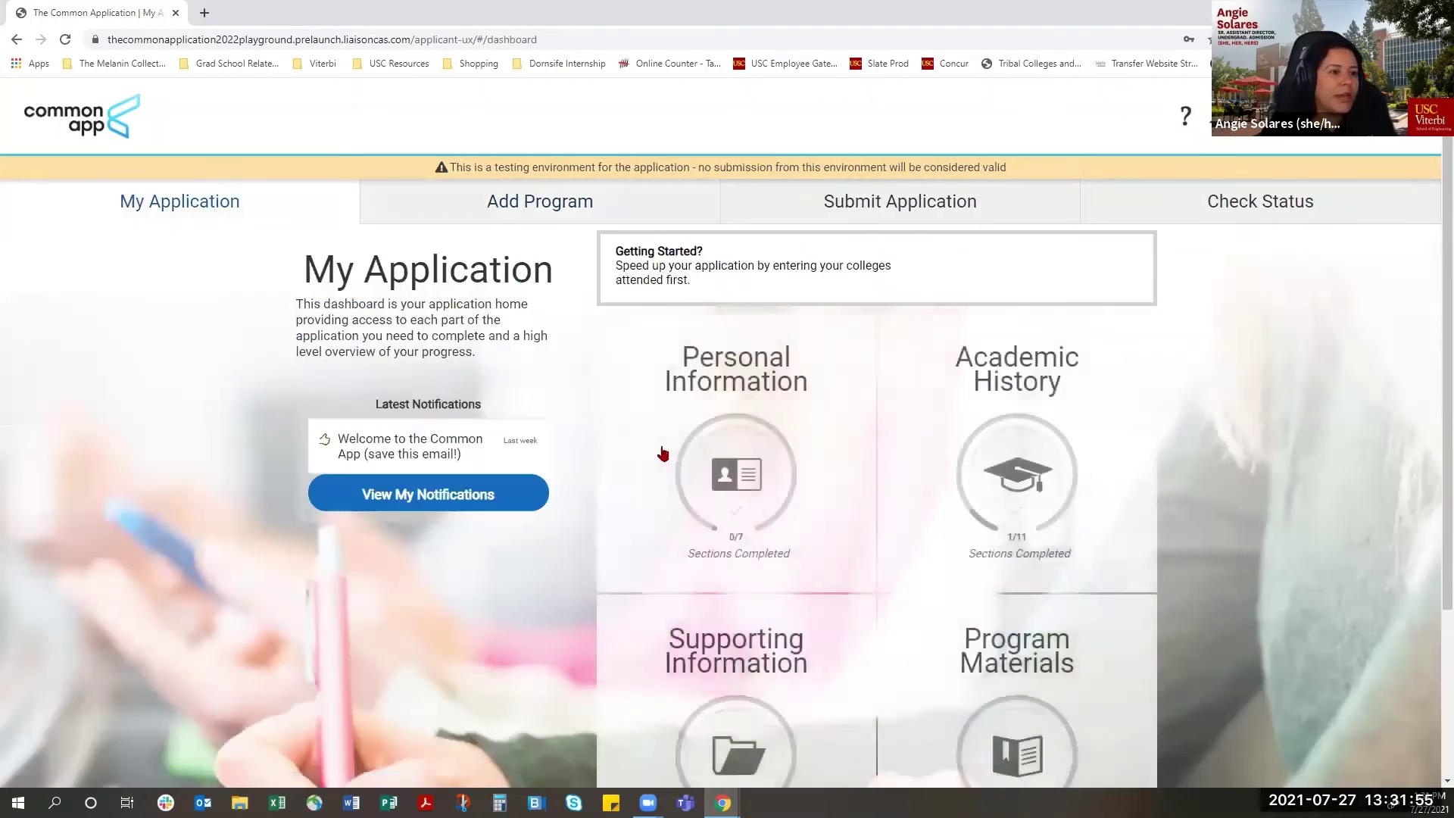
pyautogui.scroll(-2, 1081, 503)
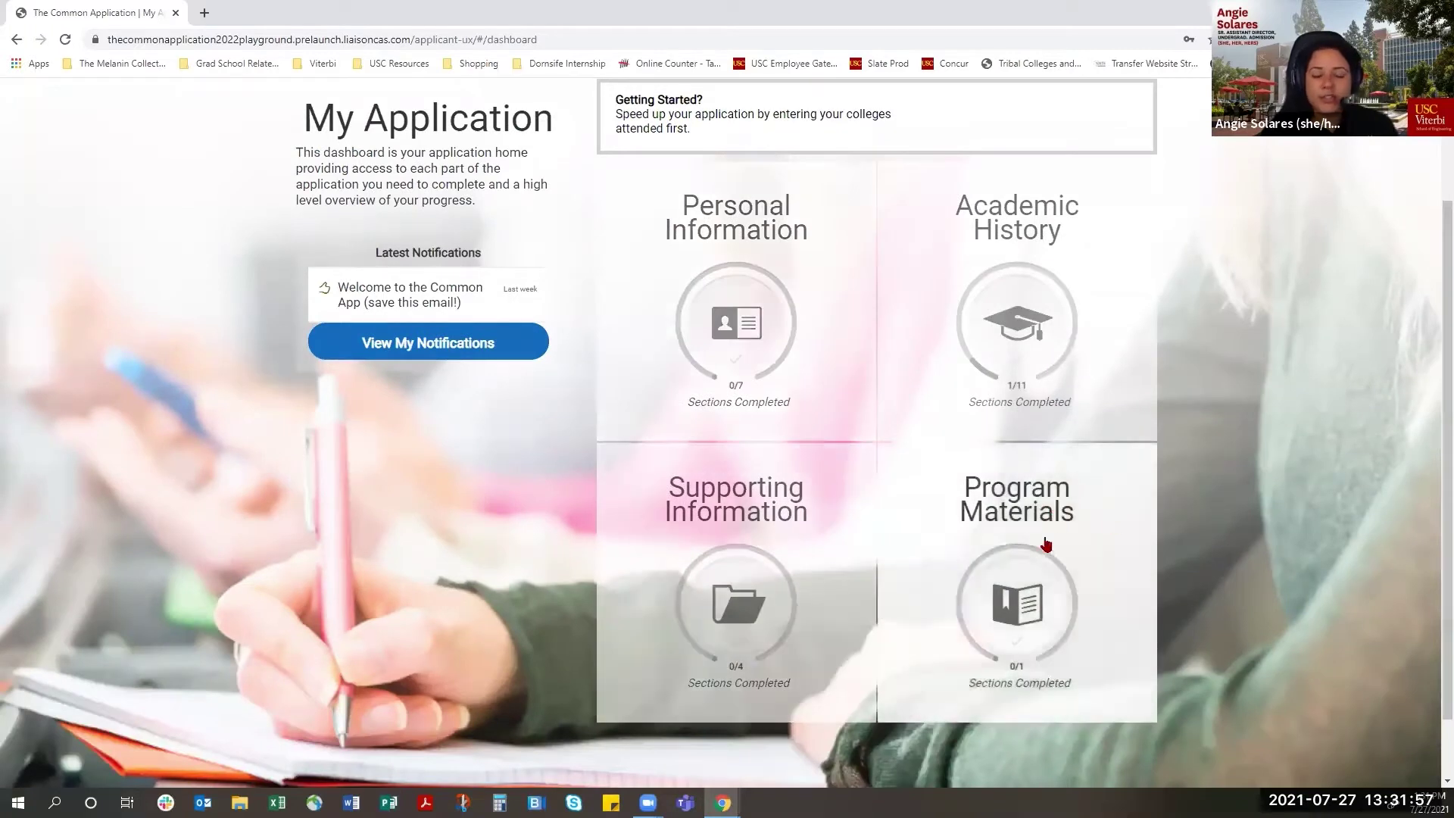
pyautogui.click(1070, 523)
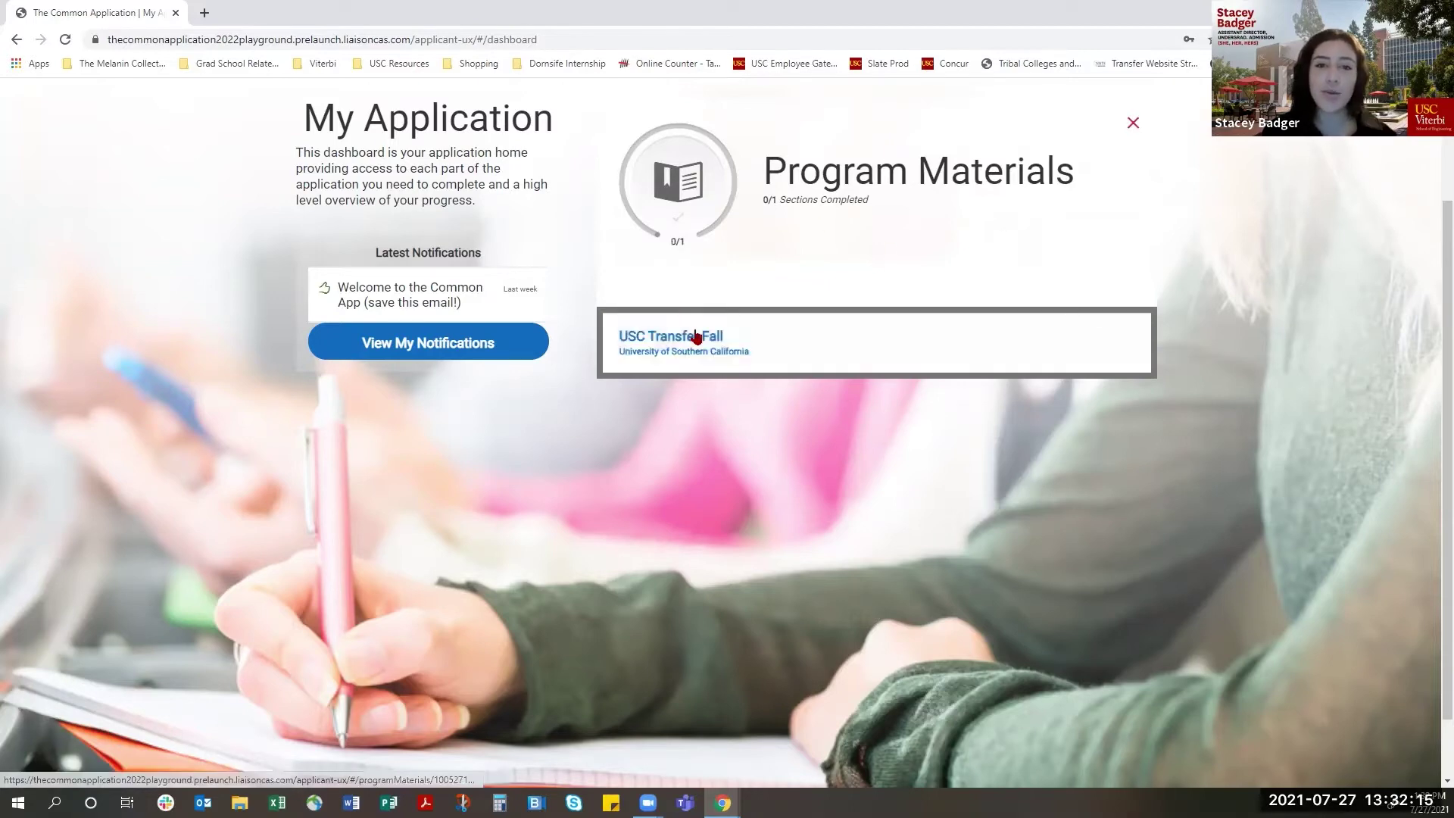
pyautogui.click(698, 336)
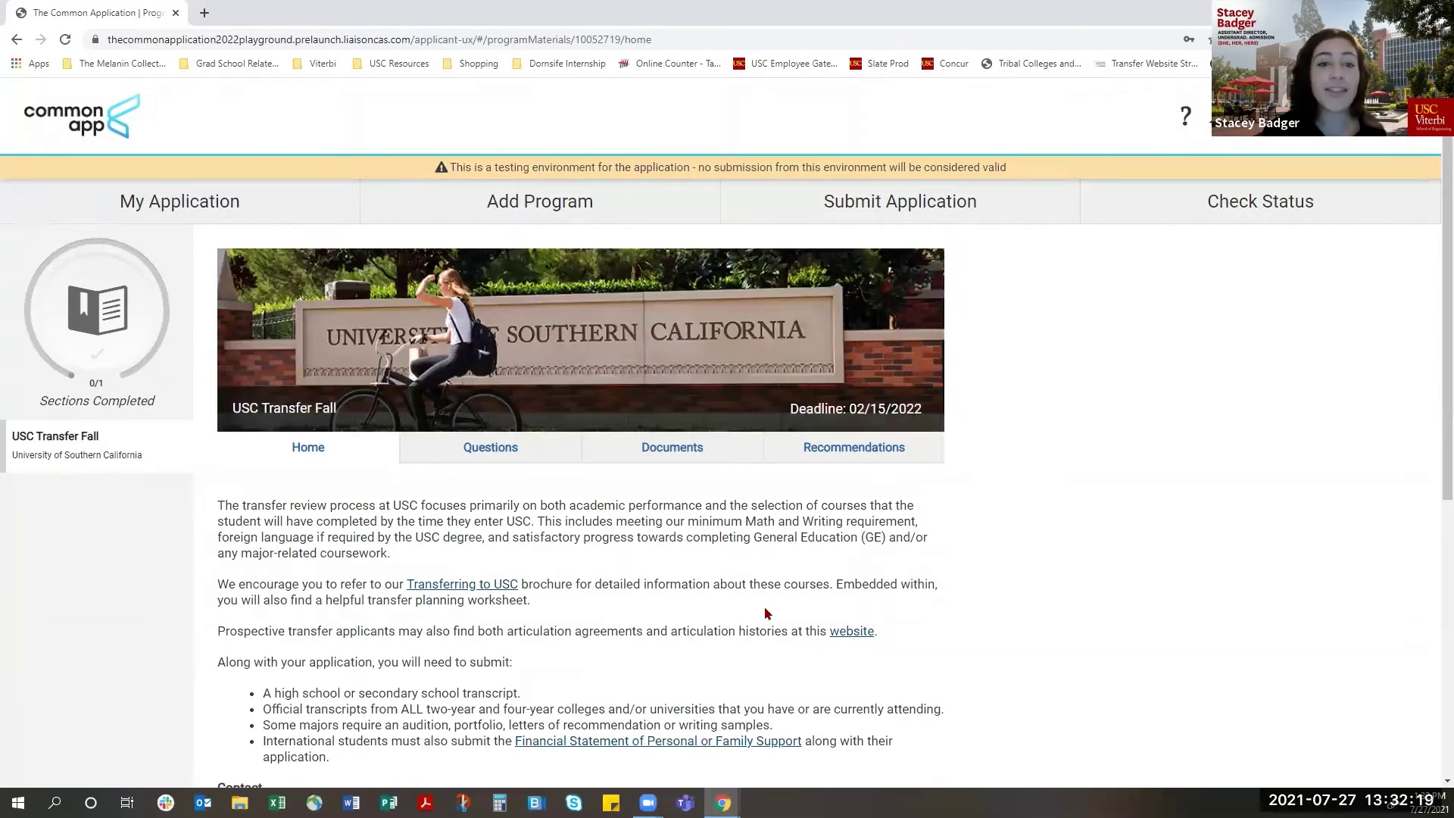
# - On the USC Transfer Fall Questions form, choose VSE: Computer Science, B.S. as first-choice major
pyautogui.click(479, 456)
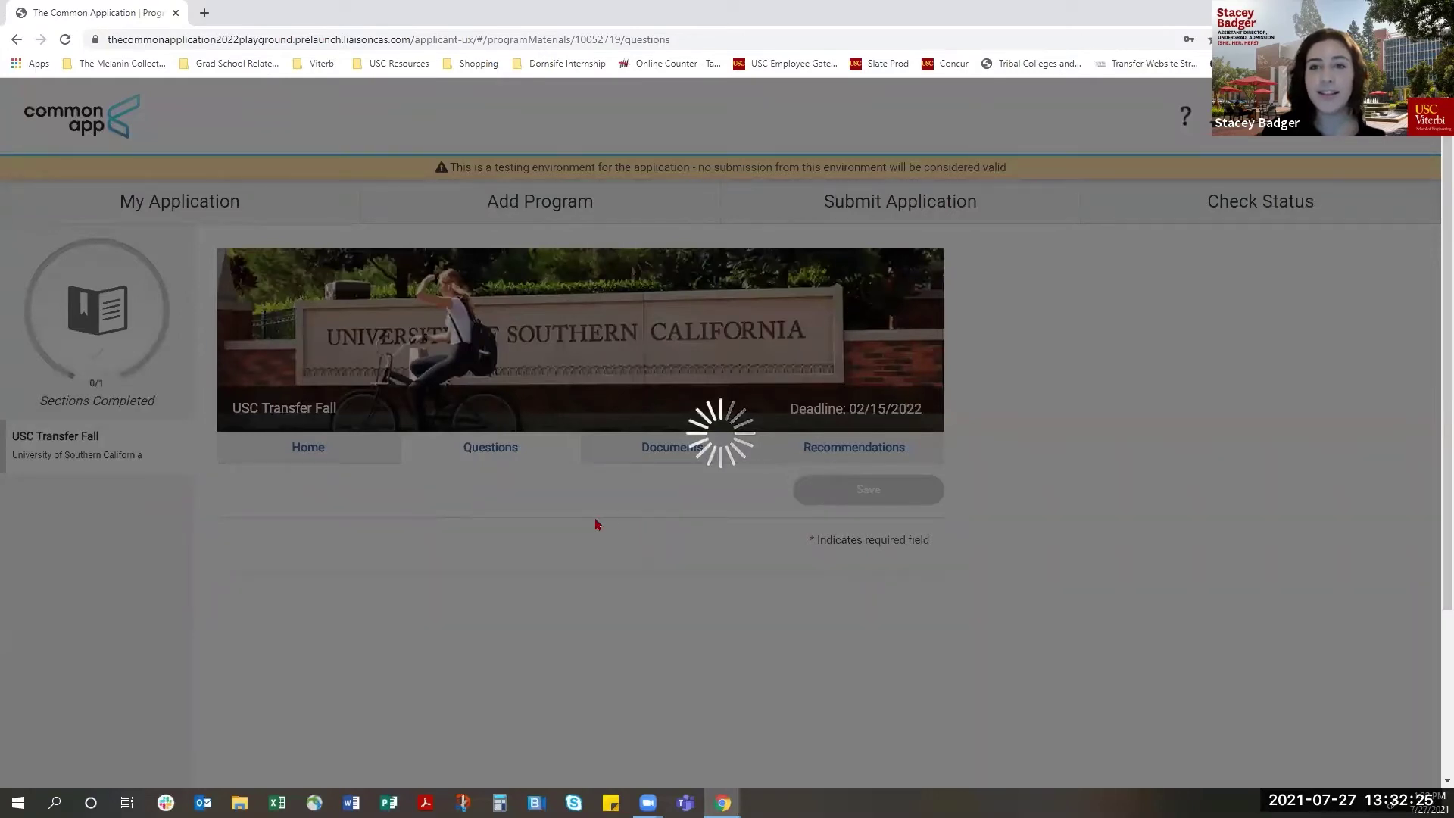
pyautogui.scroll(-15, 596, 524)
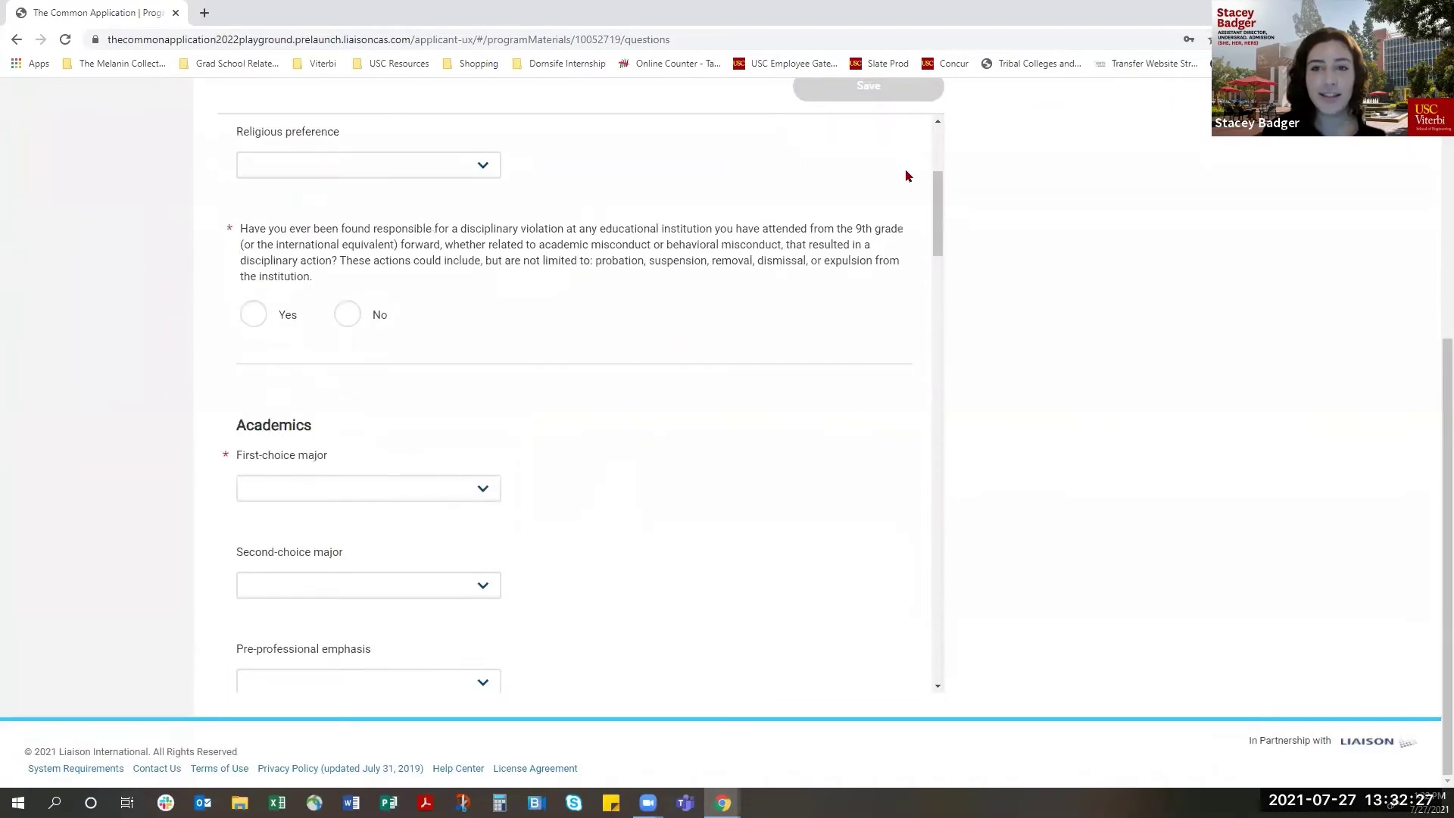
pyautogui.scroll(-1, 555, 220)
pyautogui.scroll(5, 536, 265)
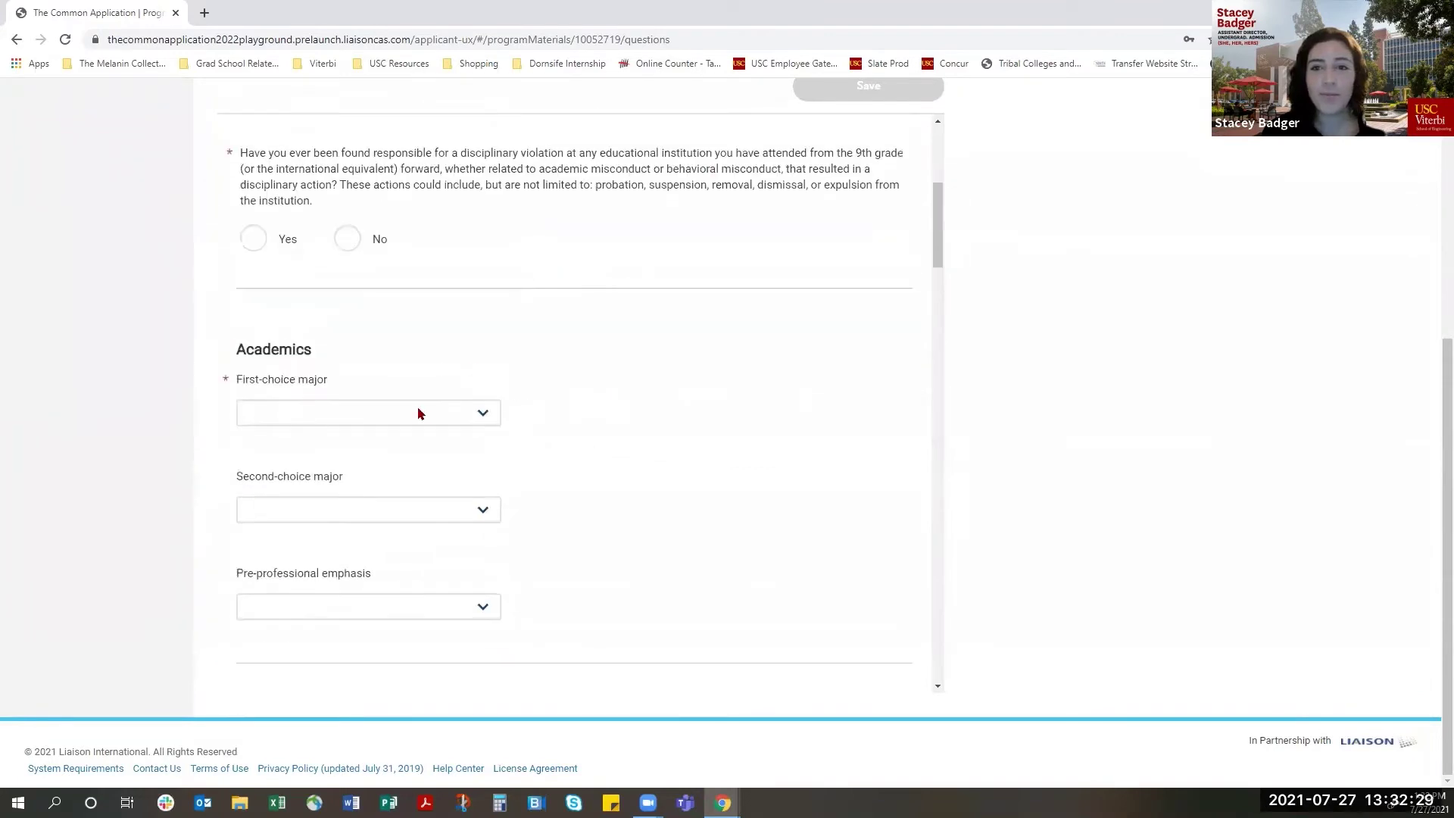
pyautogui.click(407, 416)
pyautogui.scroll(-10, 581, 188)
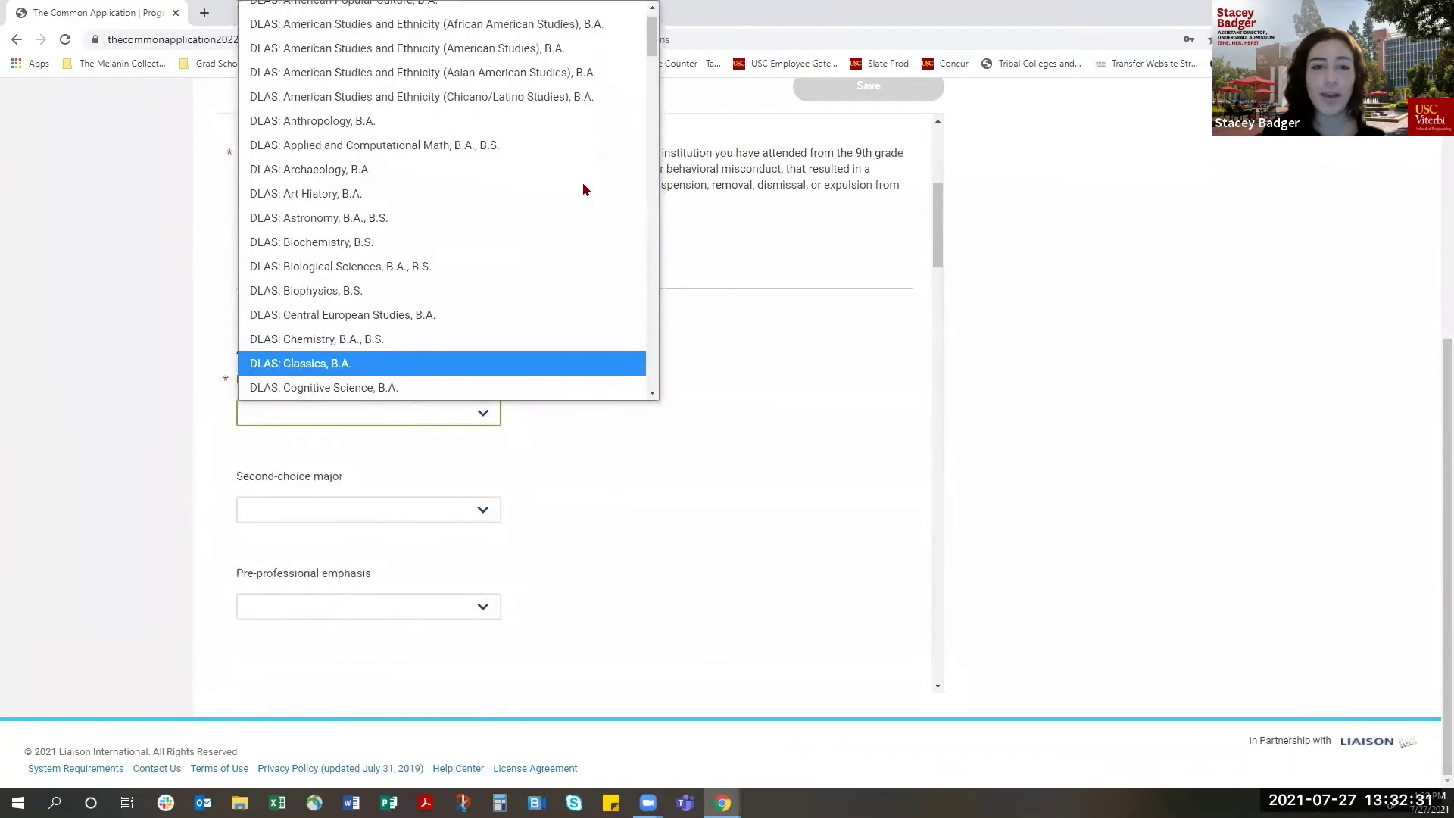
pyautogui.scroll(-20, 581, 188)
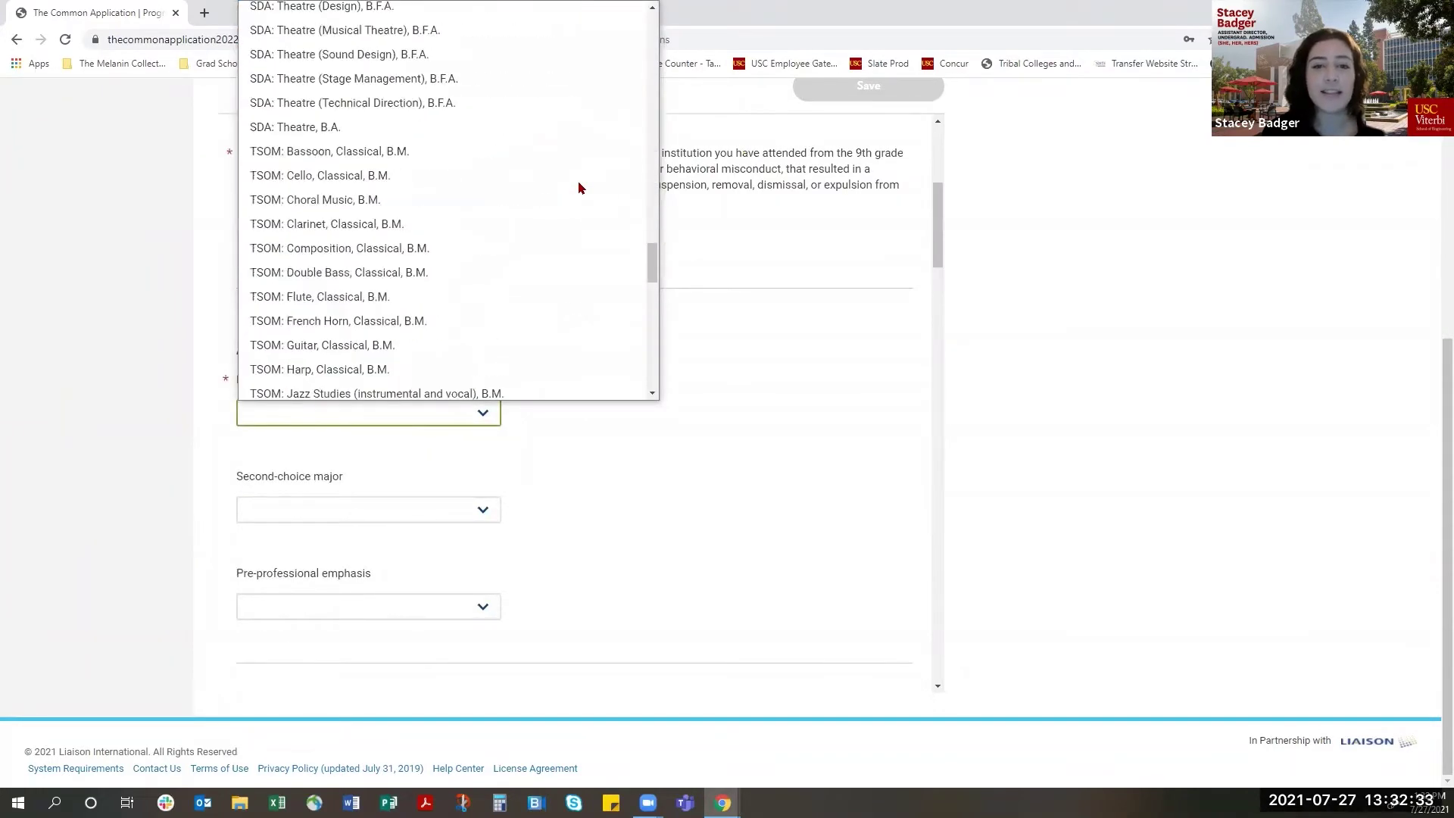
pyautogui.scroll(-3, 581, 188)
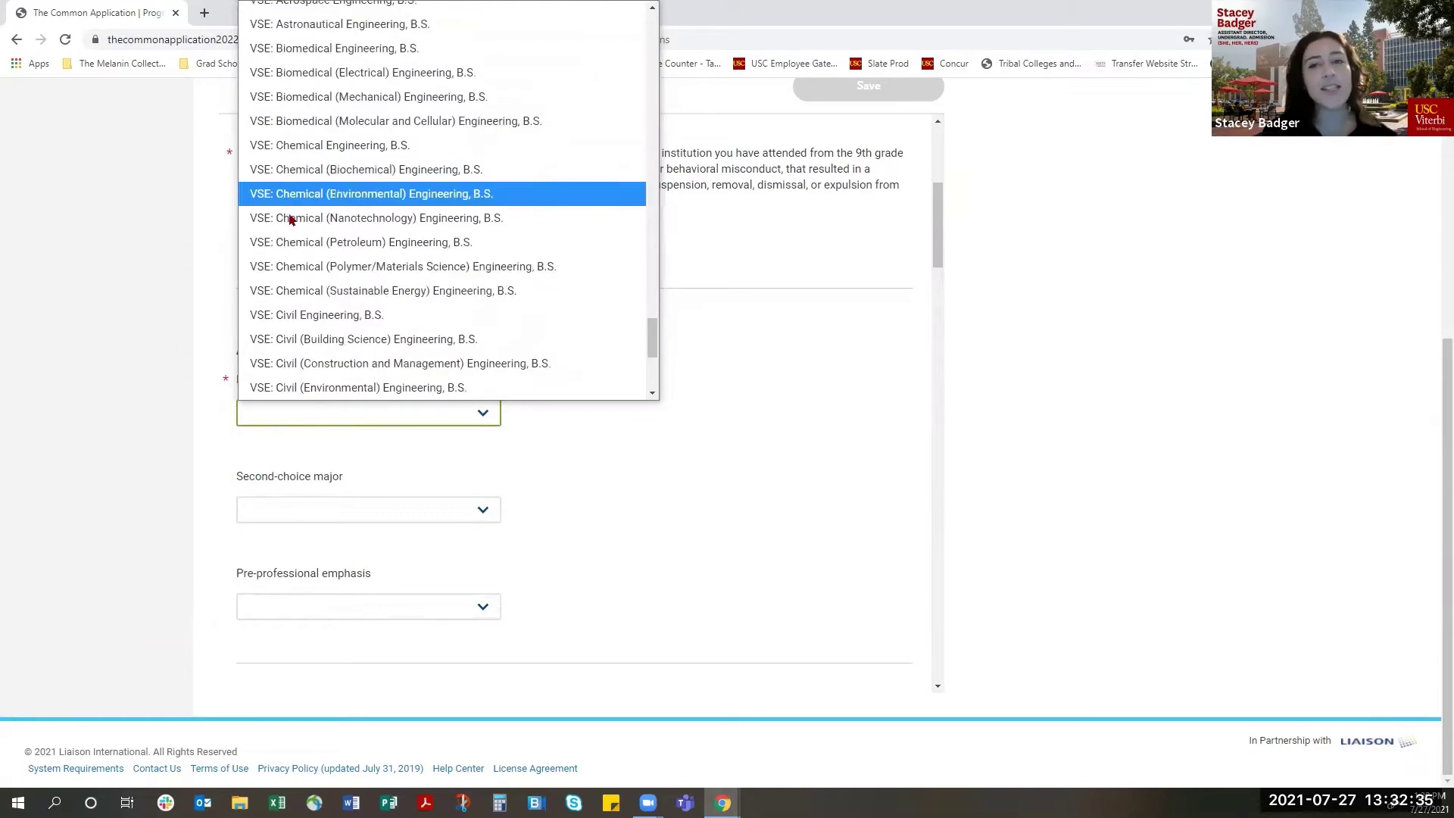
pyautogui.scroll(-4, 363, 333)
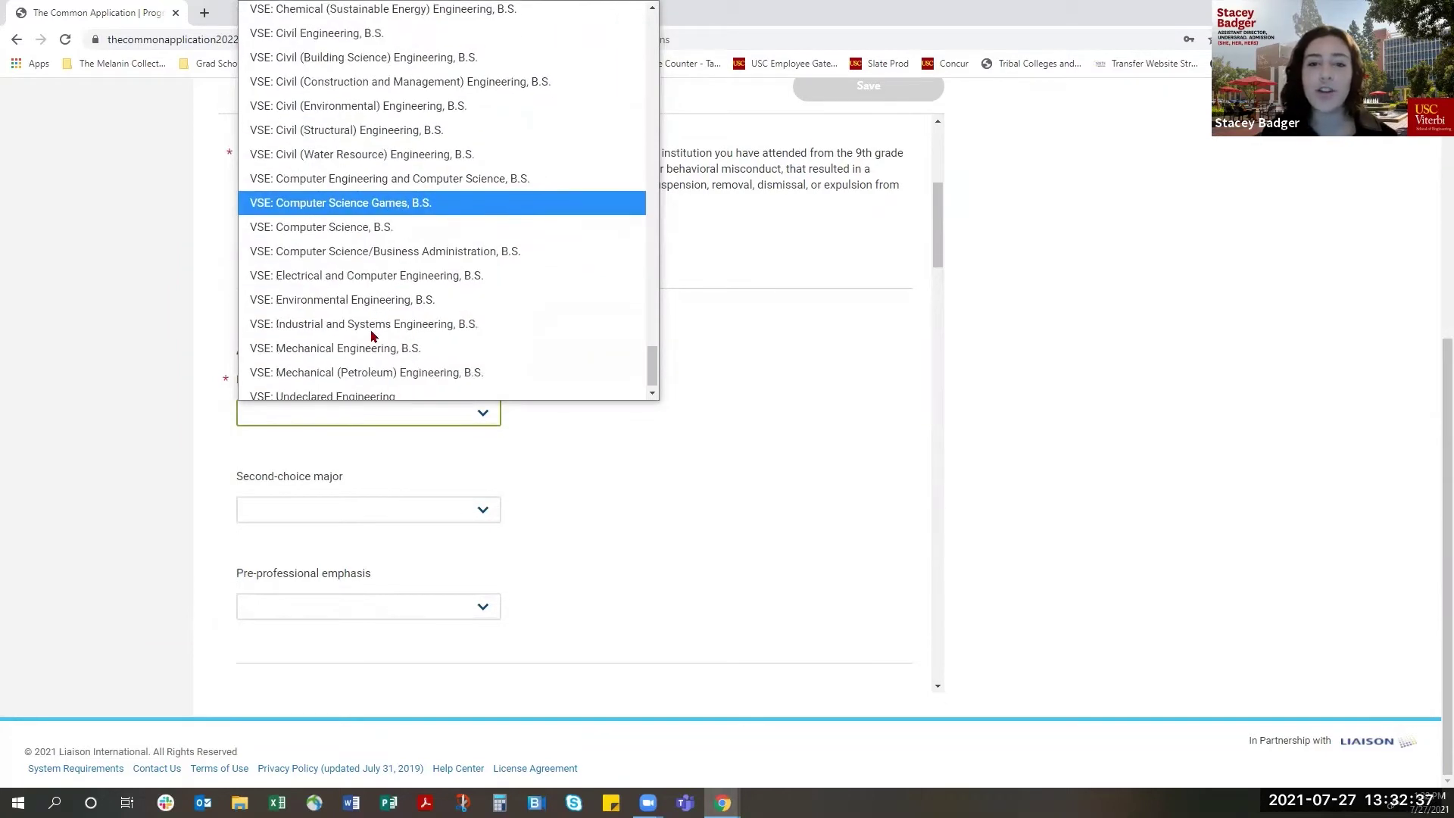
pyautogui.click(346, 219)
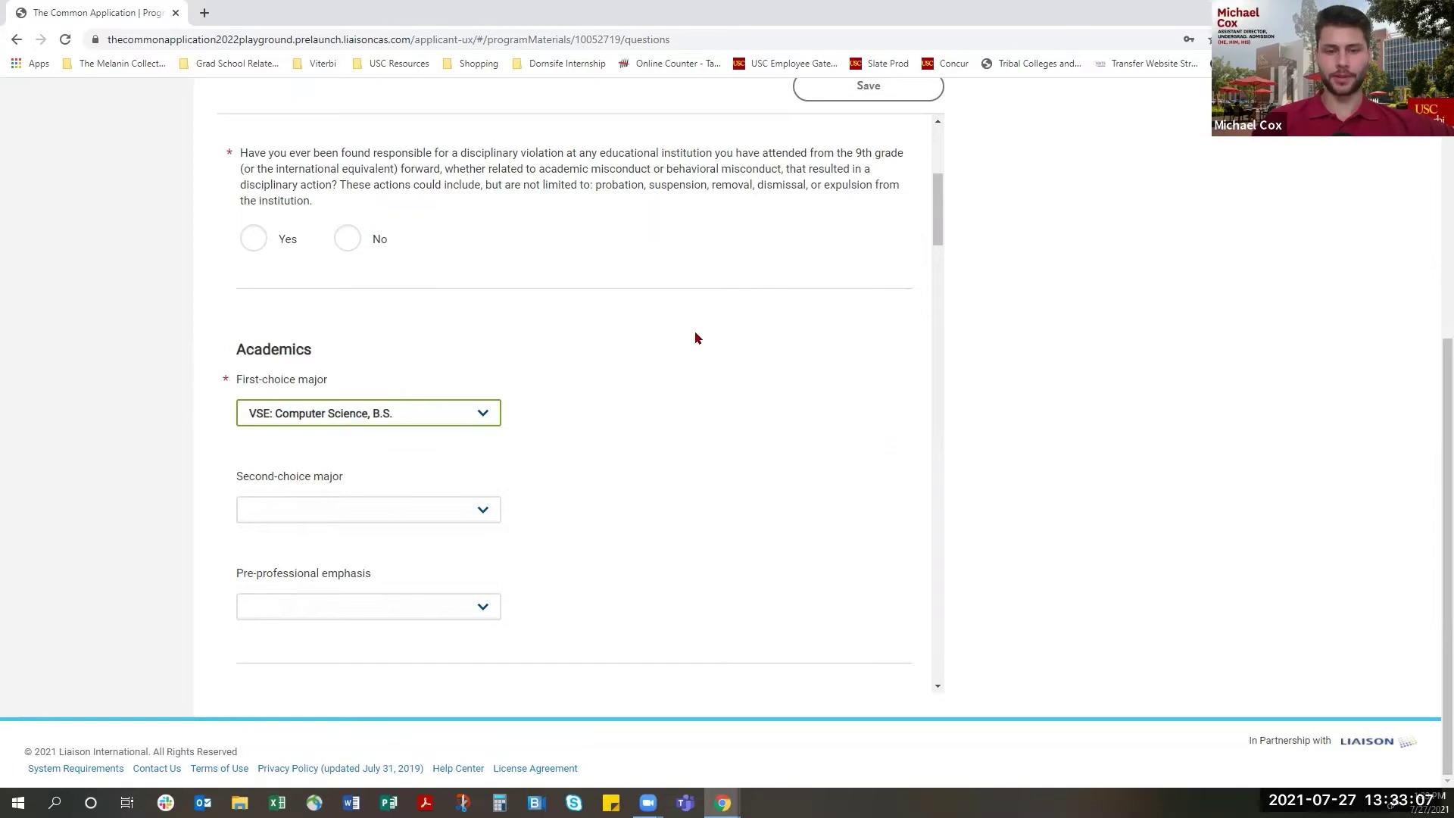
# - Review the Questions form, save and confirm it, then close the success message
pyautogui.scroll(-4, 656, 458)
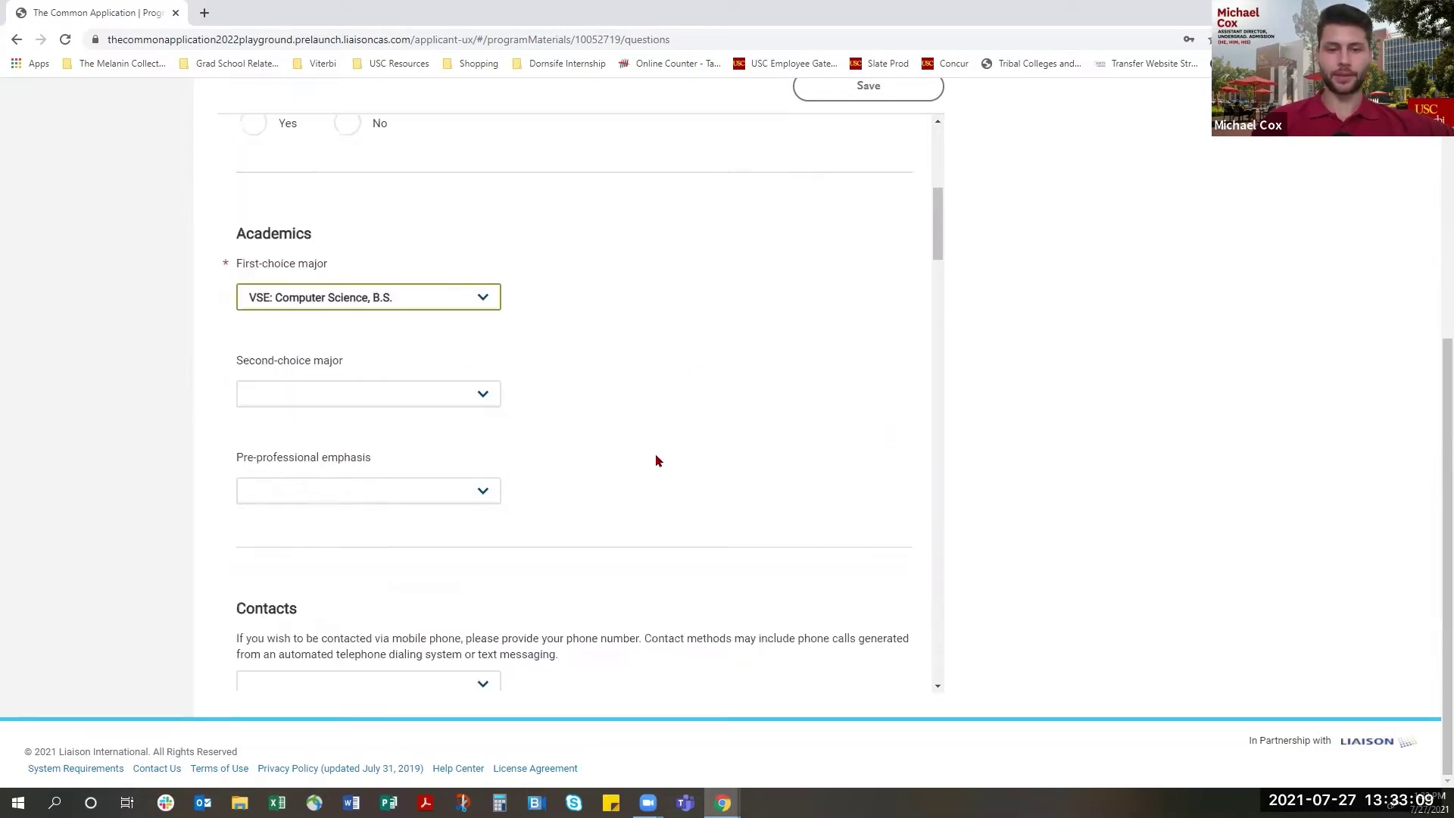
pyautogui.scroll(-8, 656, 458)
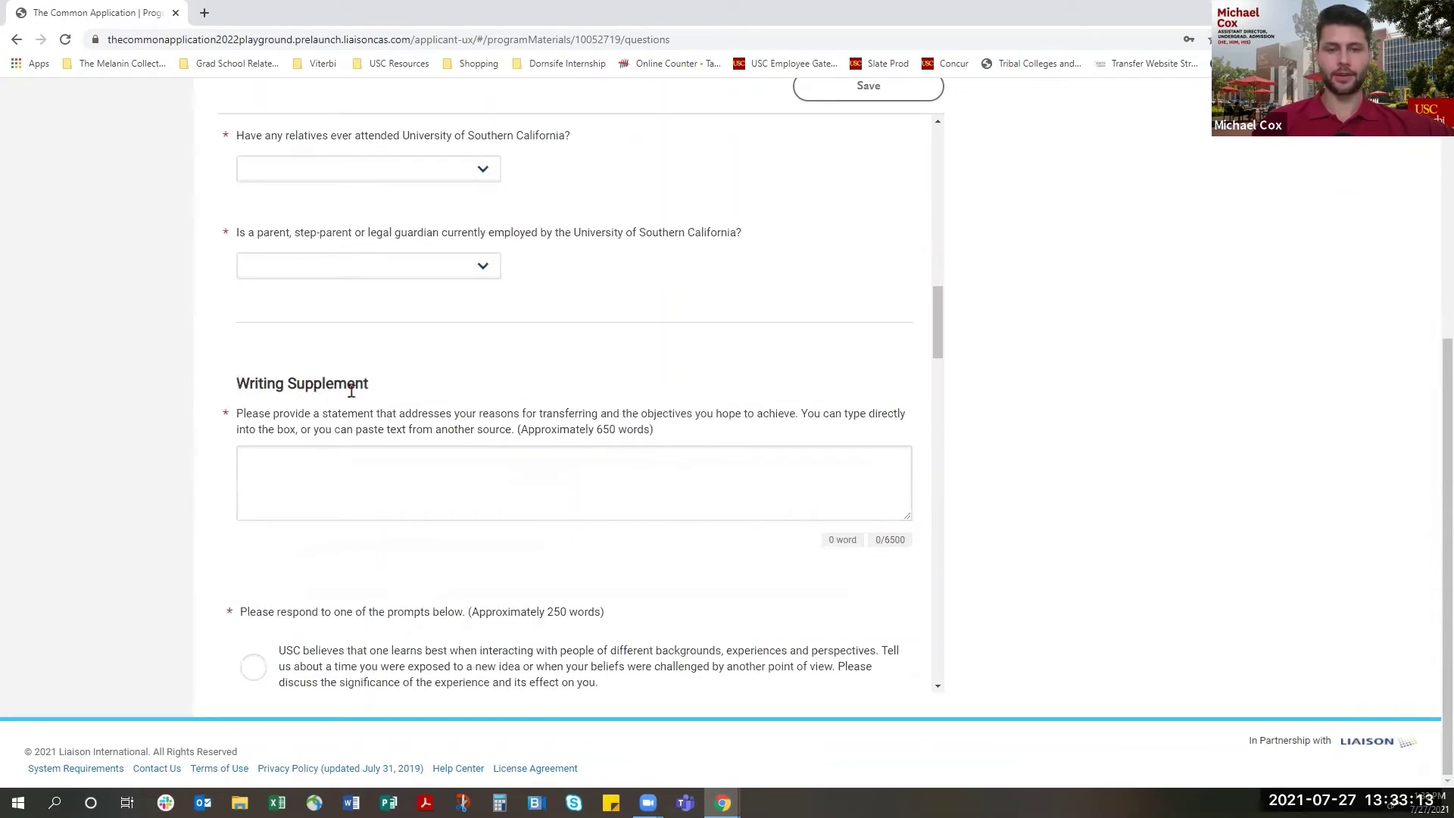
pyautogui.scroll(-12, 792, 335)
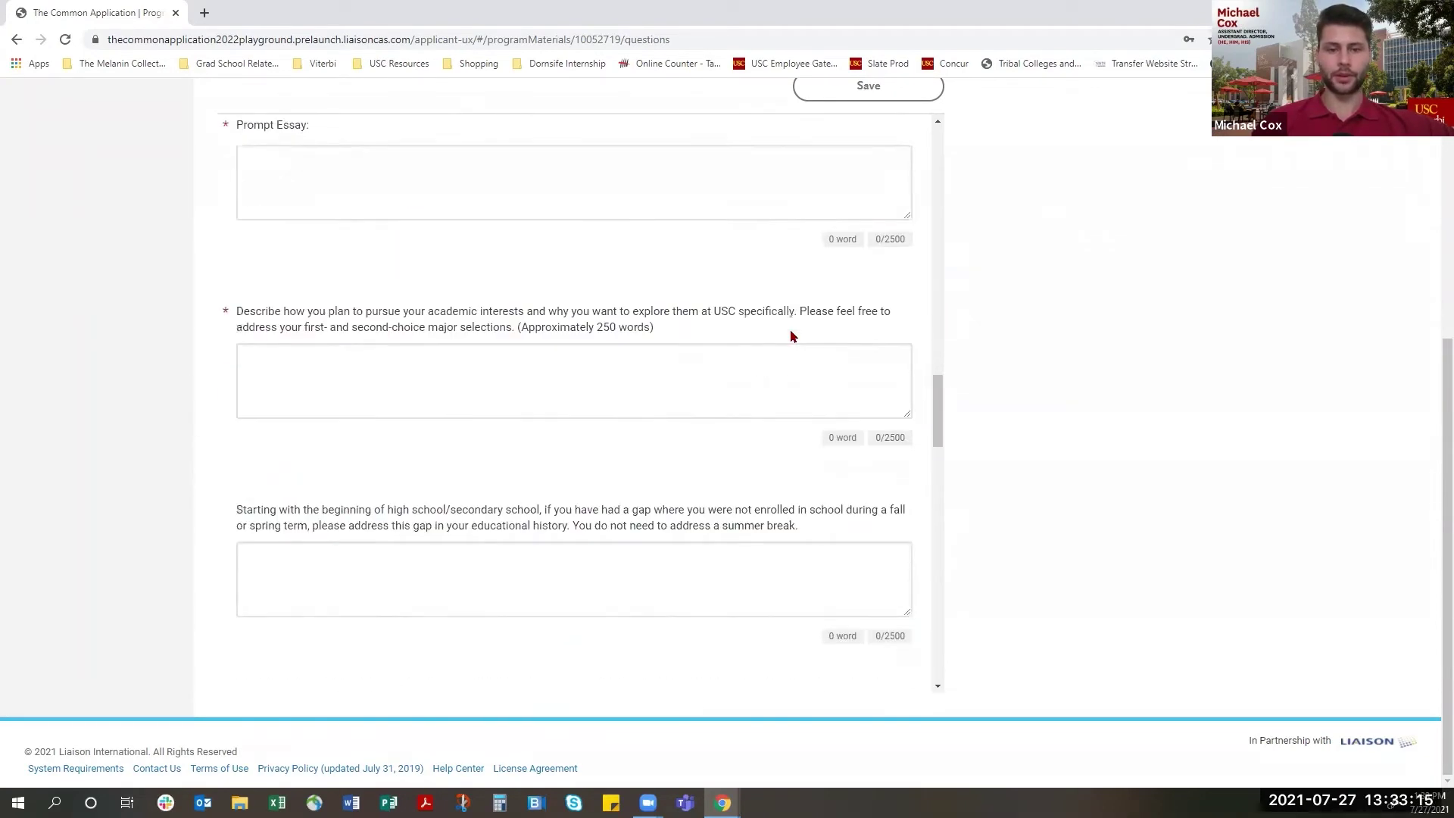
pyautogui.scroll(-16, 791, 335)
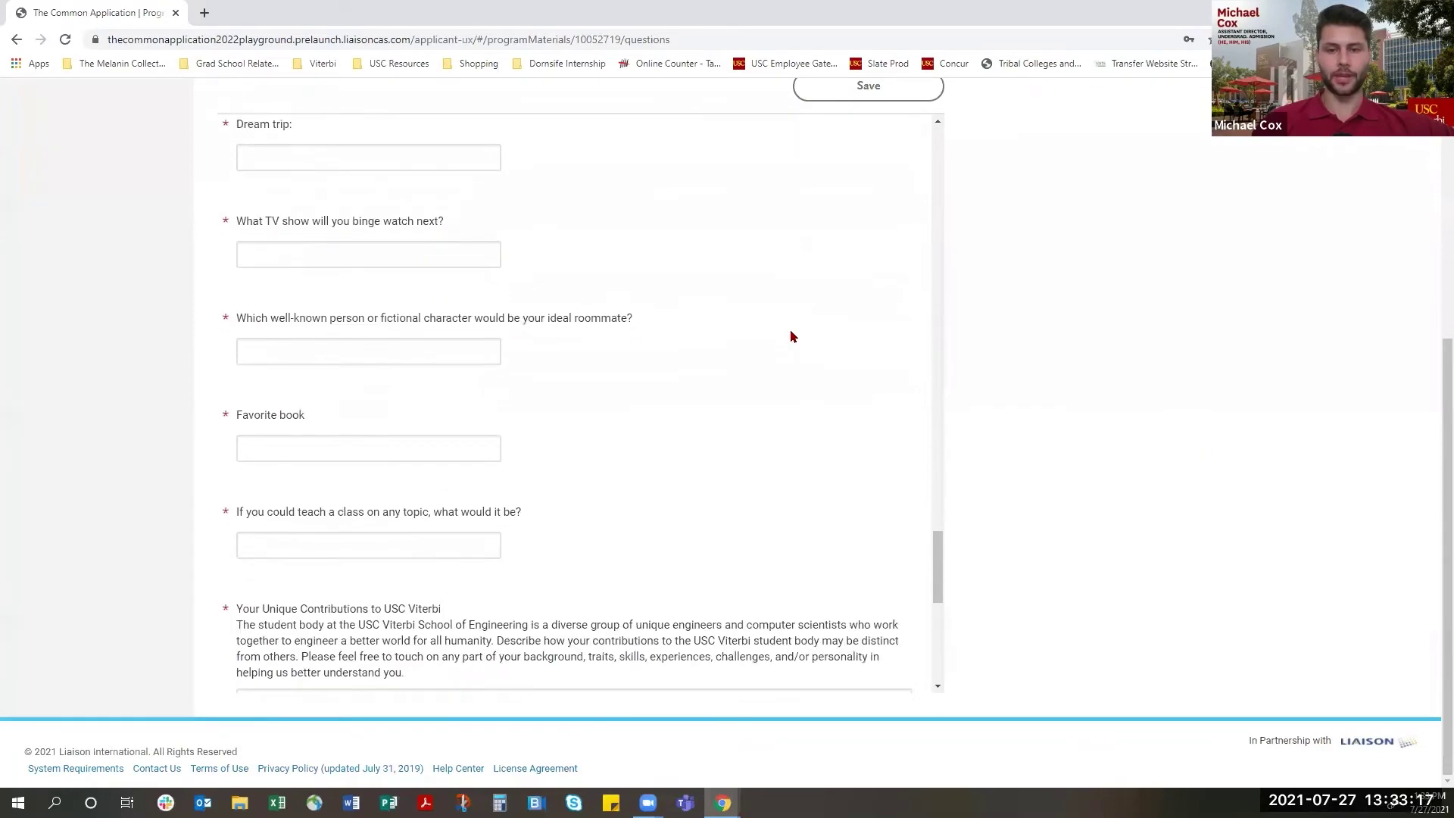
pyautogui.scroll(-1, 791, 335)
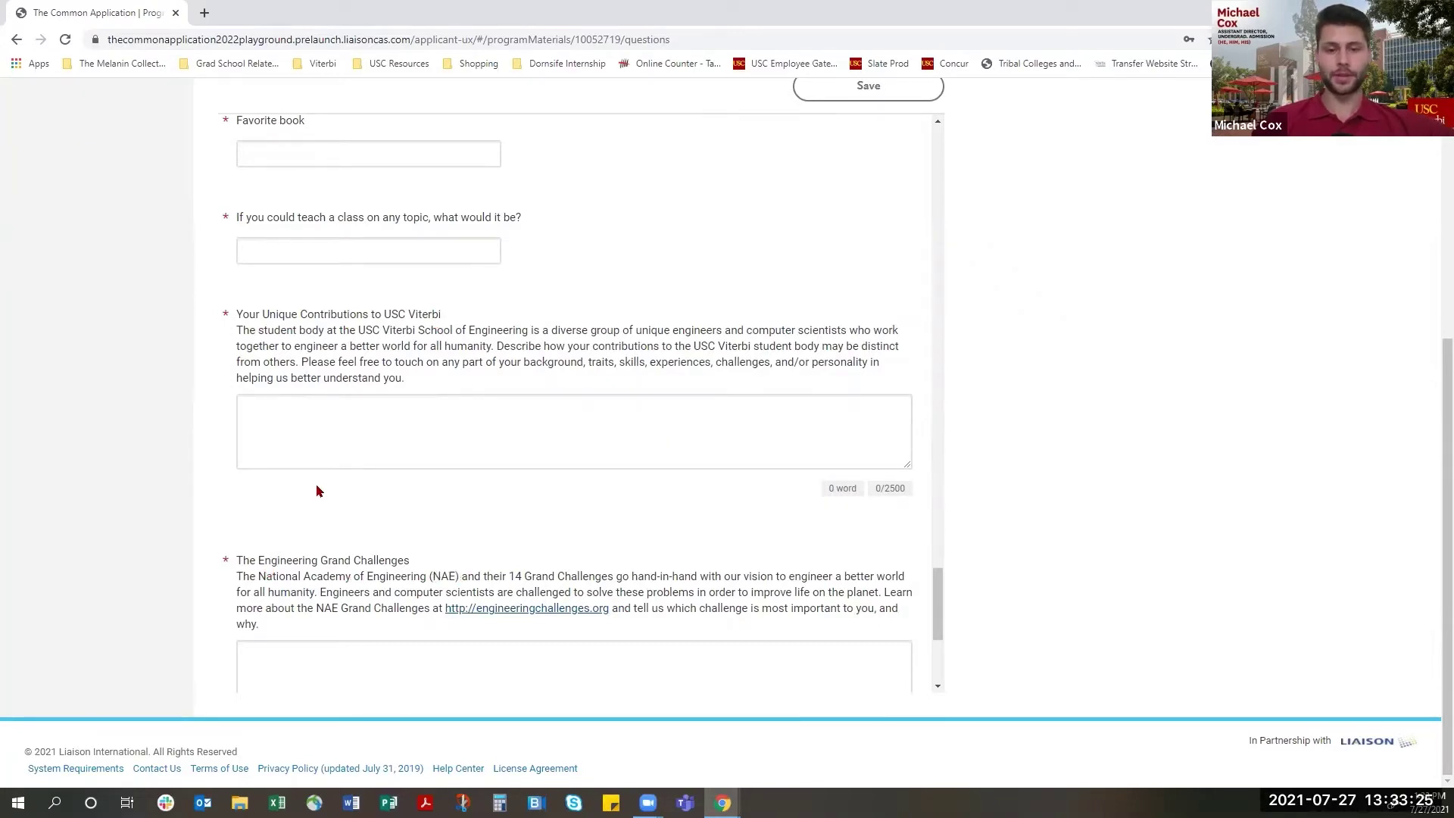
pyautogui.scroll(15, 500, 449)
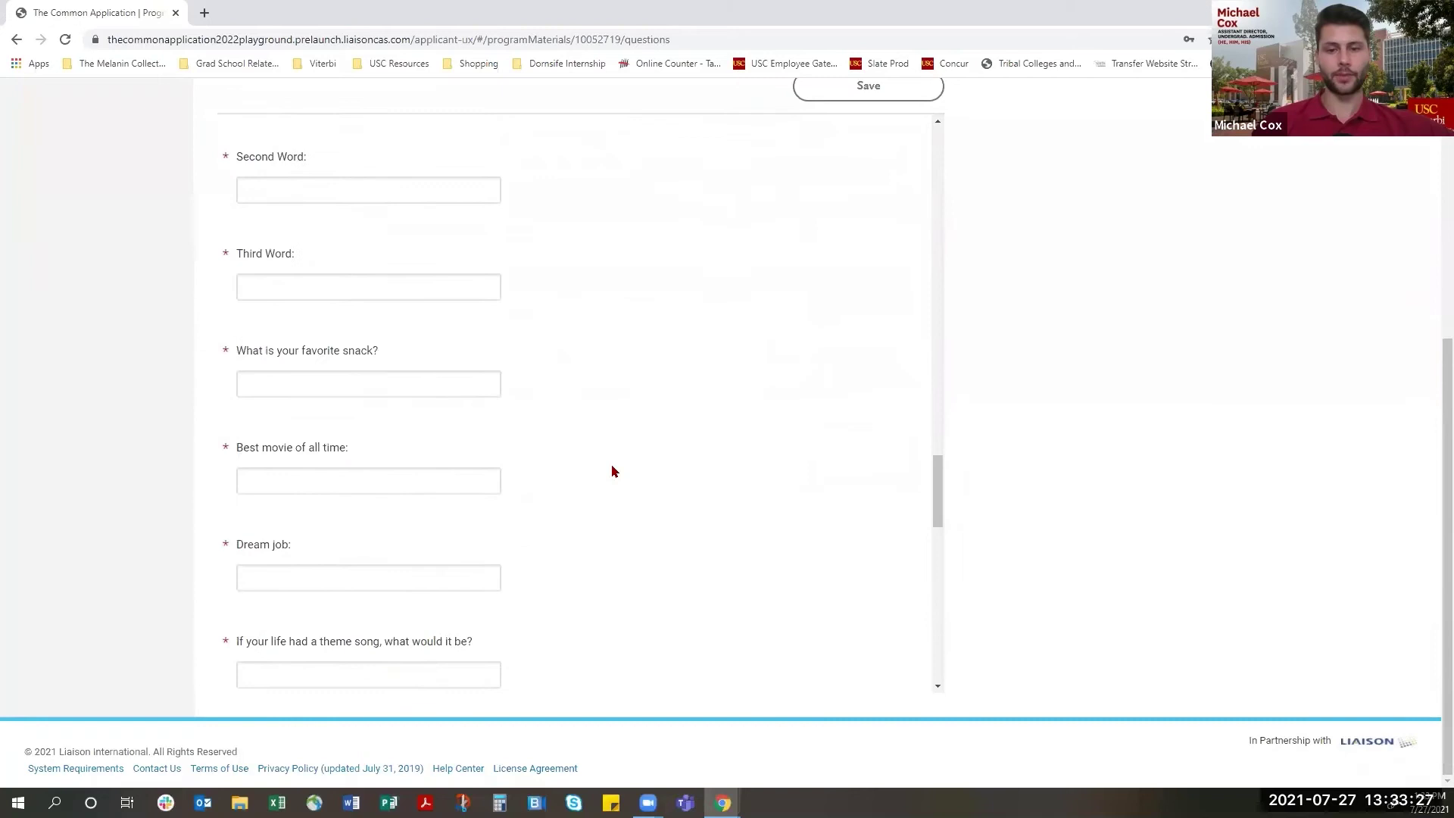
pyautogui.scroll(15, 612, 470)
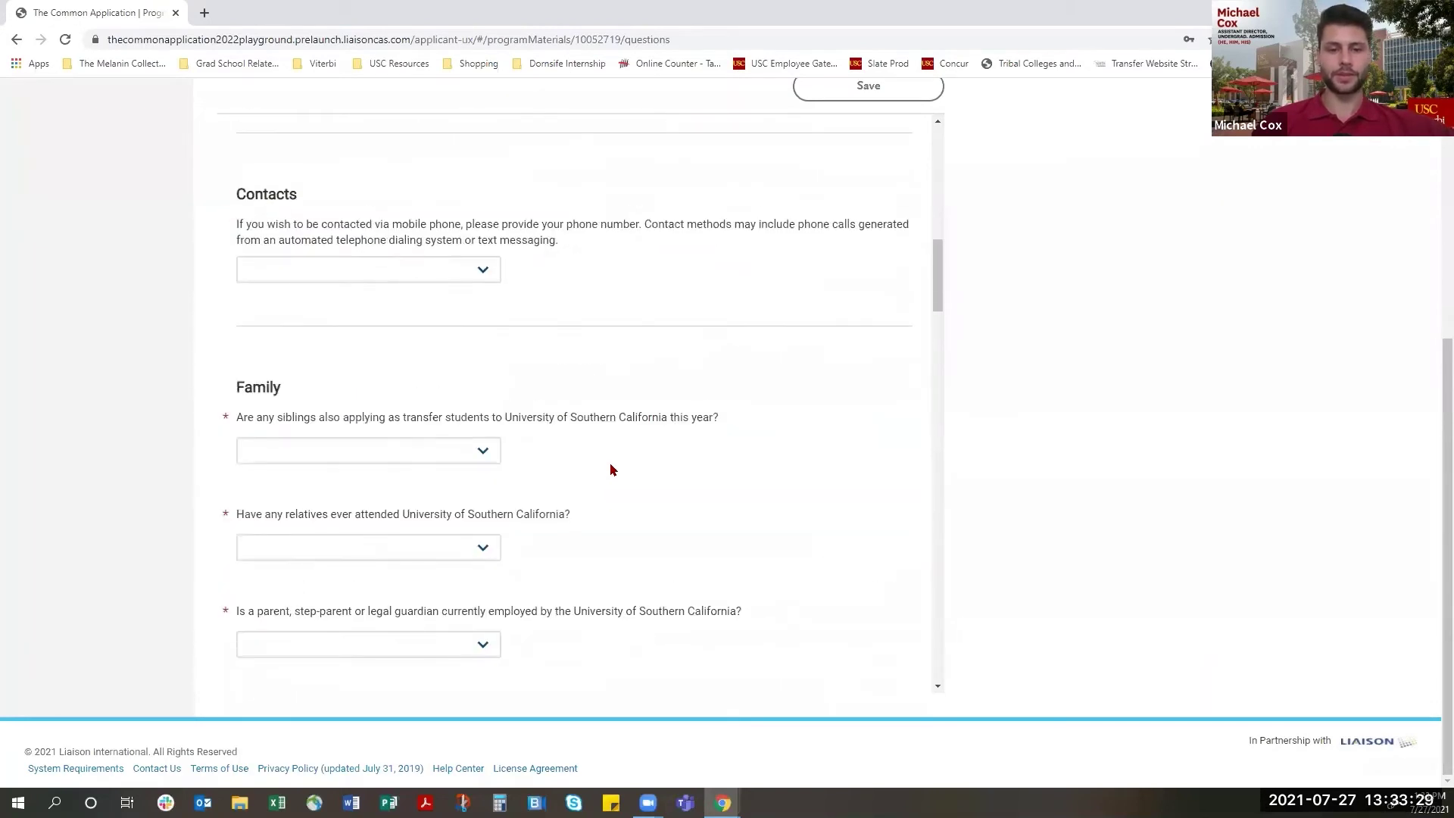
pyautogui.scroll(2, 604, 463)
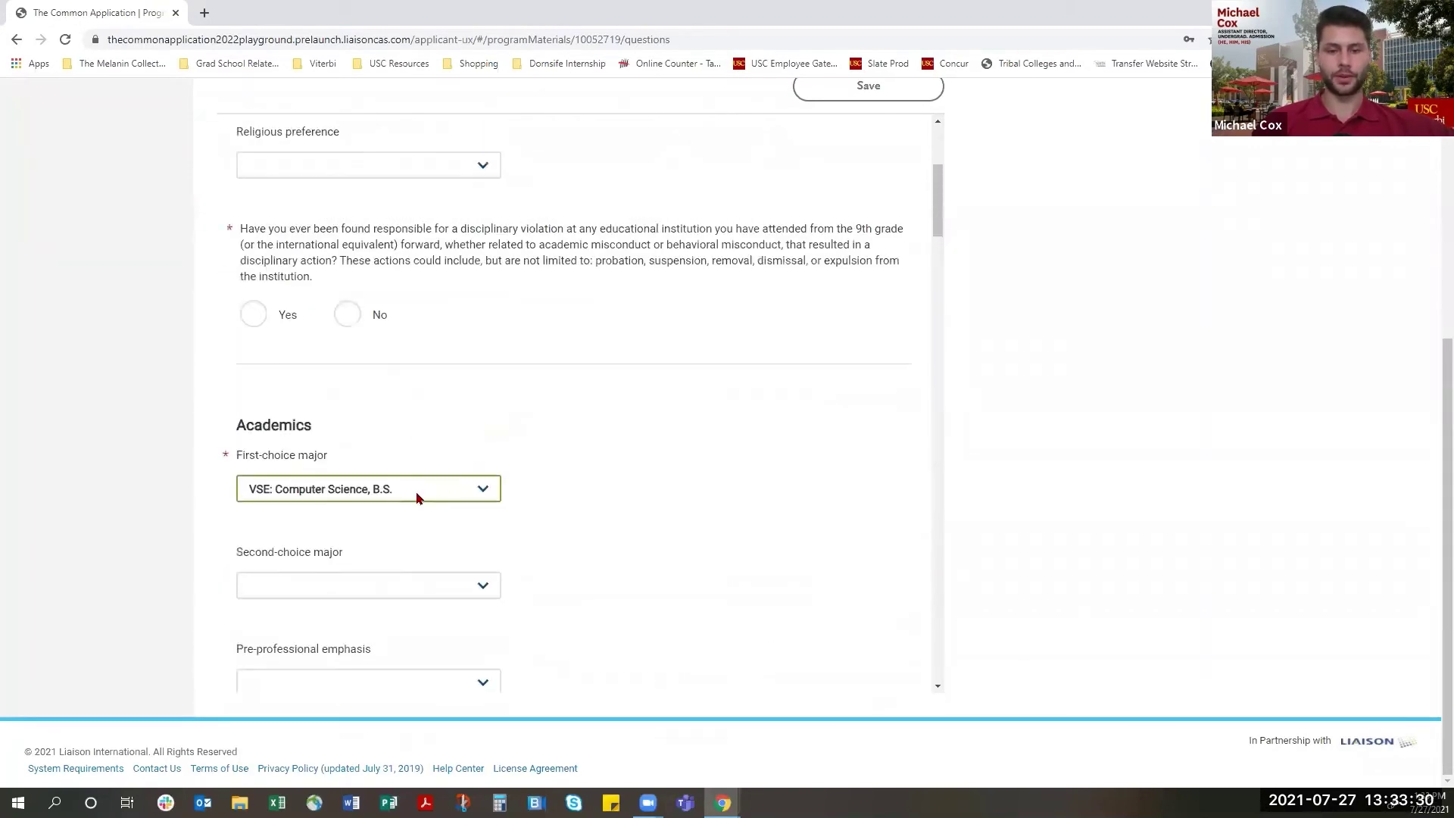
pyautogui.click(871, 91)
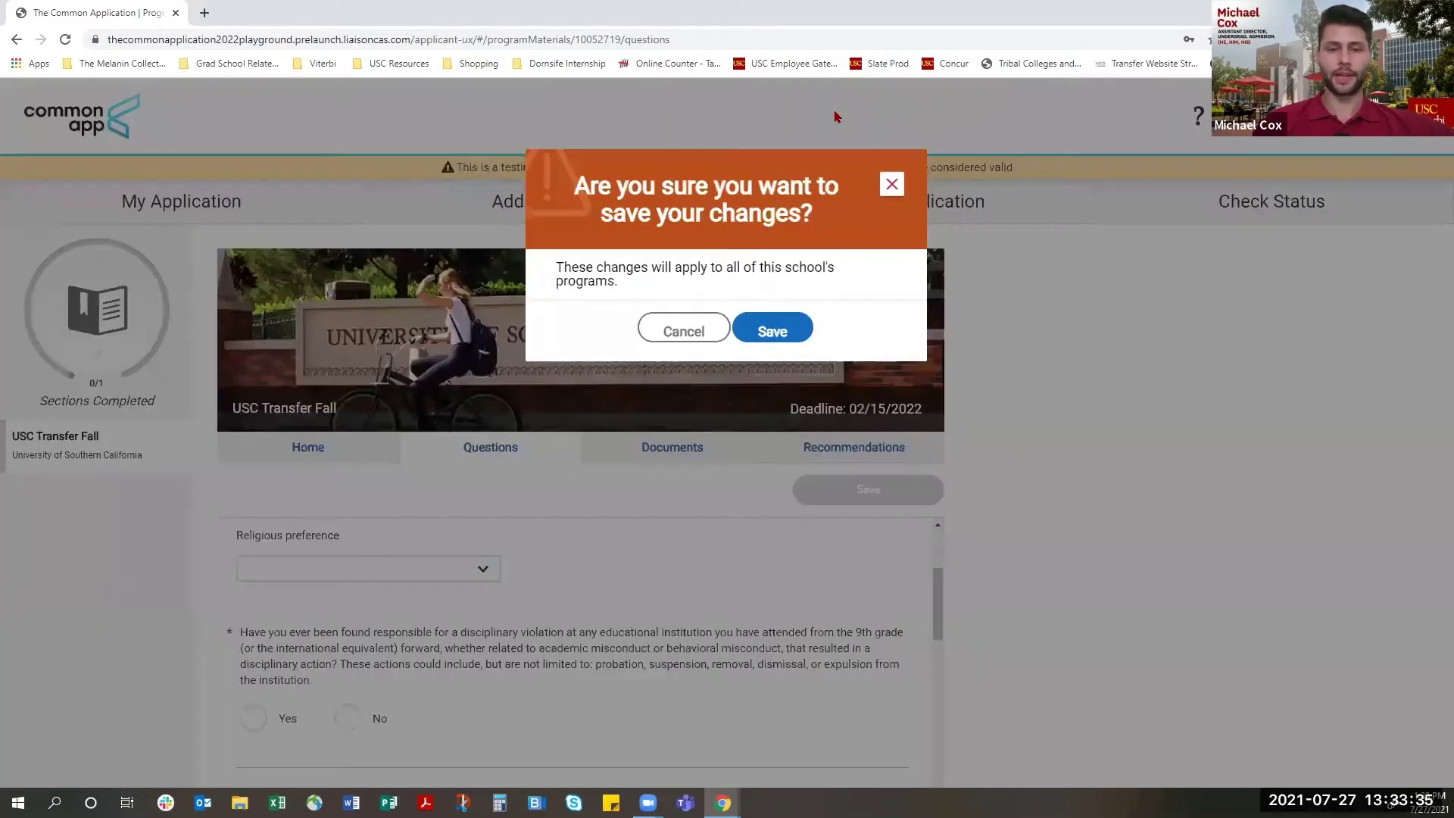
pyautogui.click(771, 337)
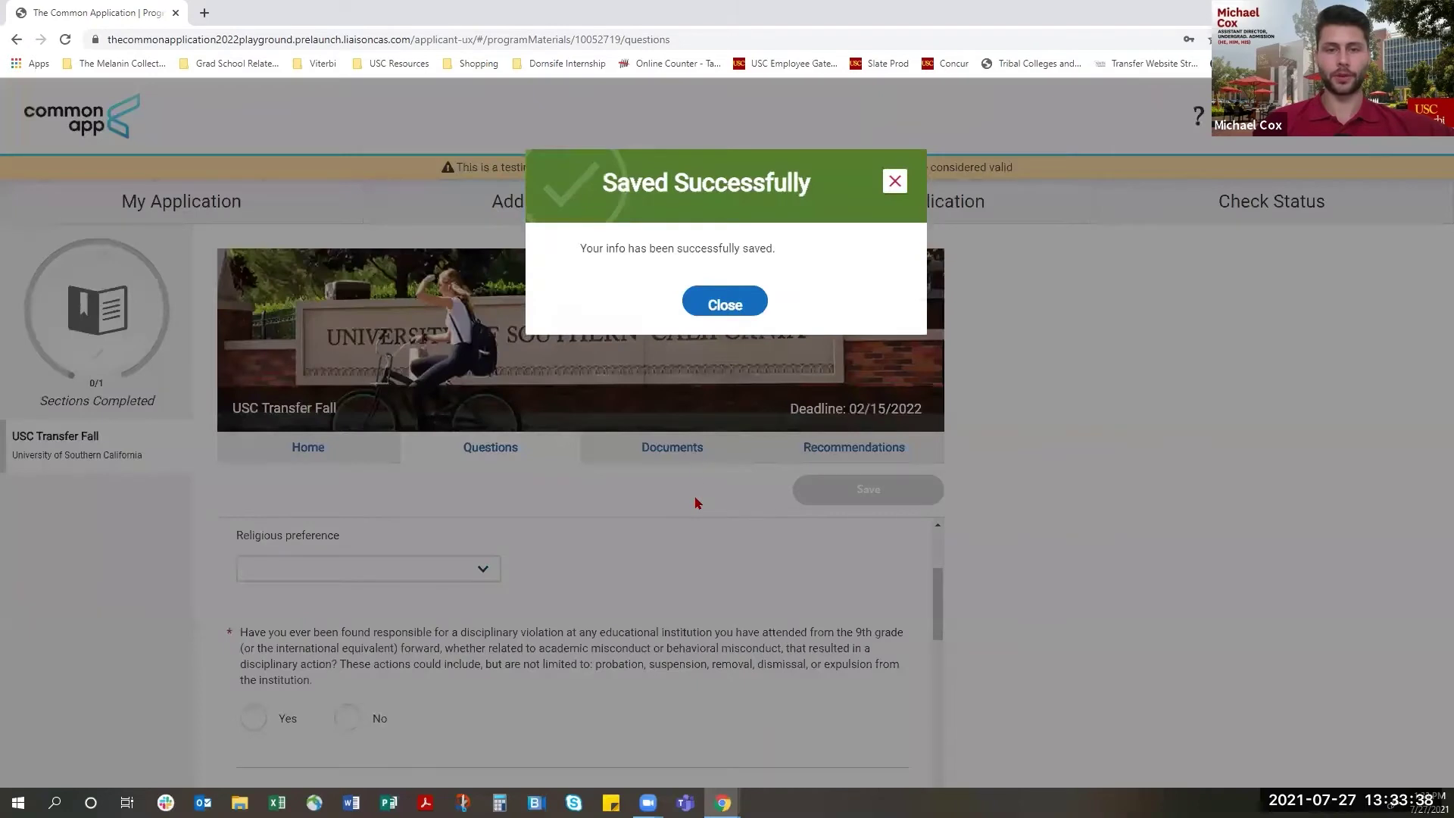
pyautogui.click(717, 312)
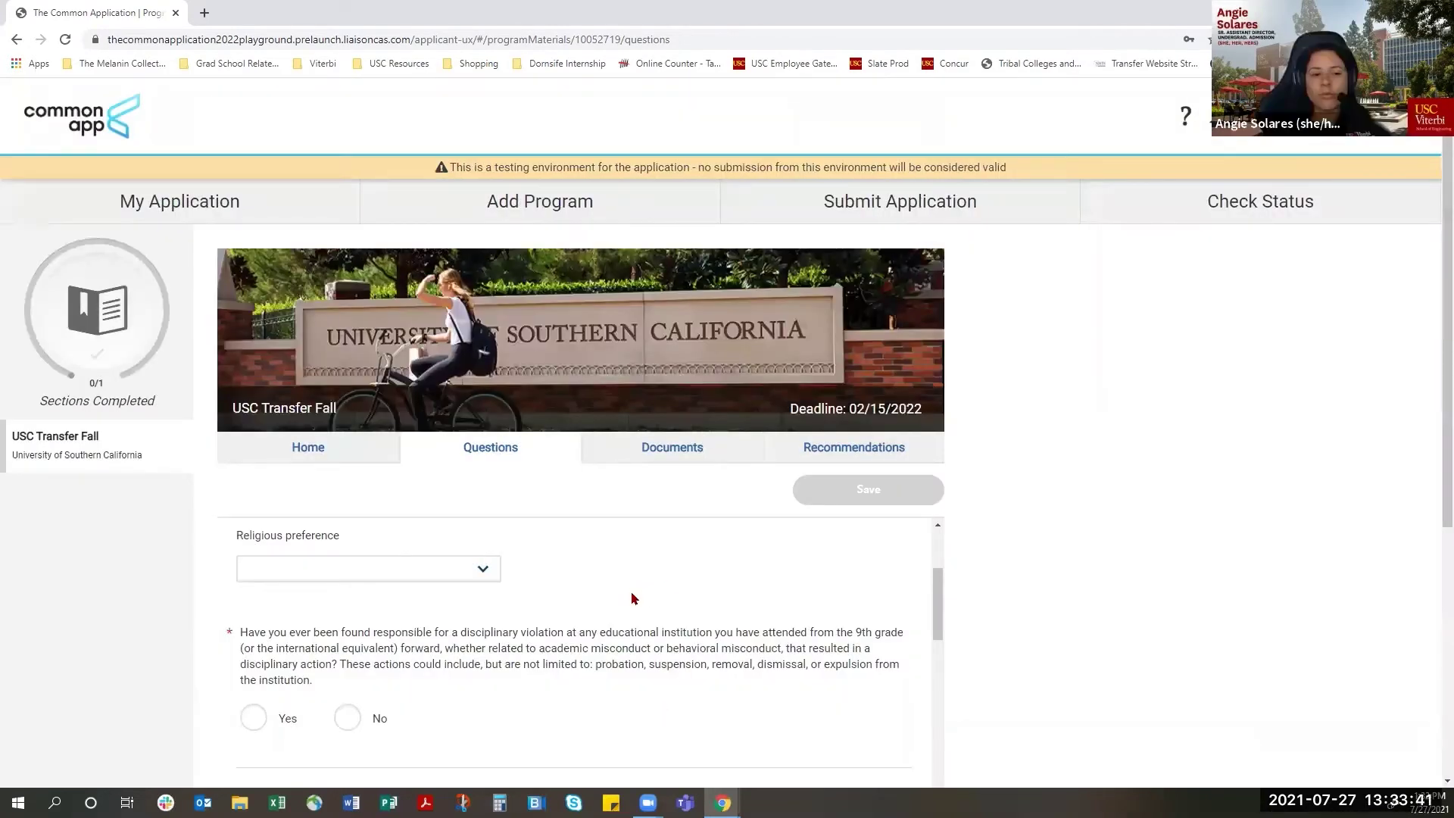
pyautogui.scroll(-3, 630, 598)
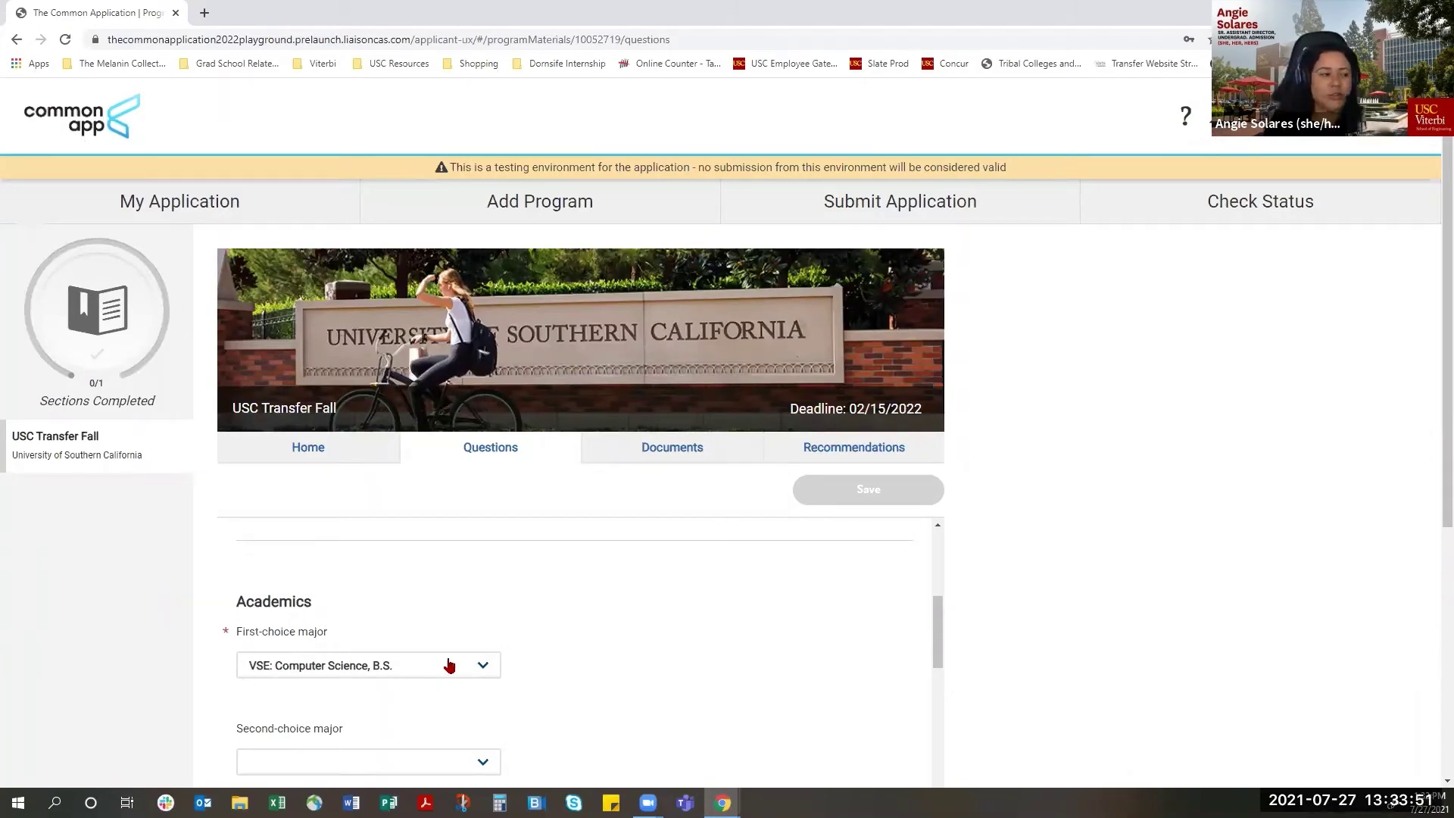
pyautogui.click(448, 665)
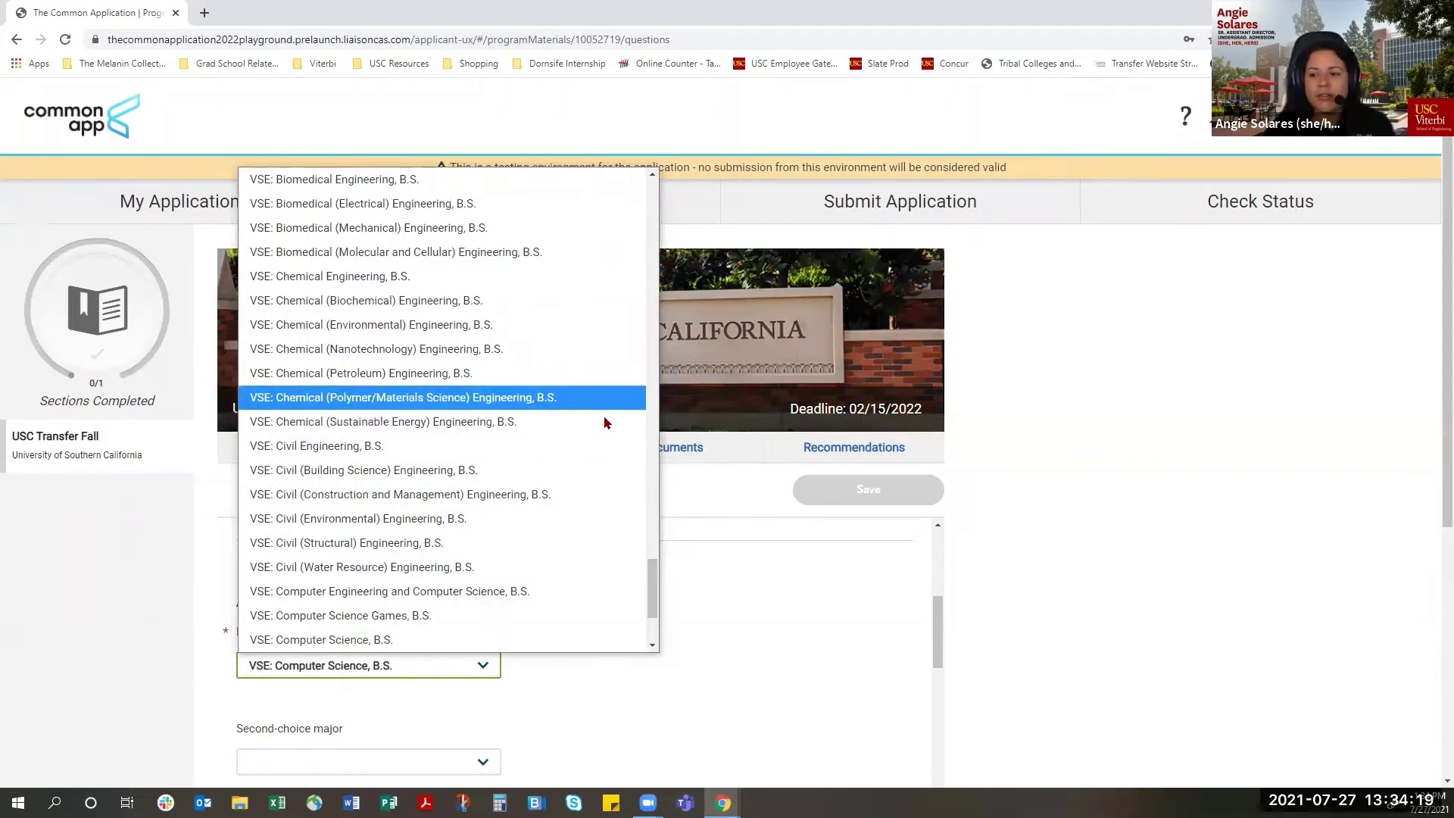
pyautogui.scroll(4, 497, 455)
pyautogui.scroll(20, 478, 450)
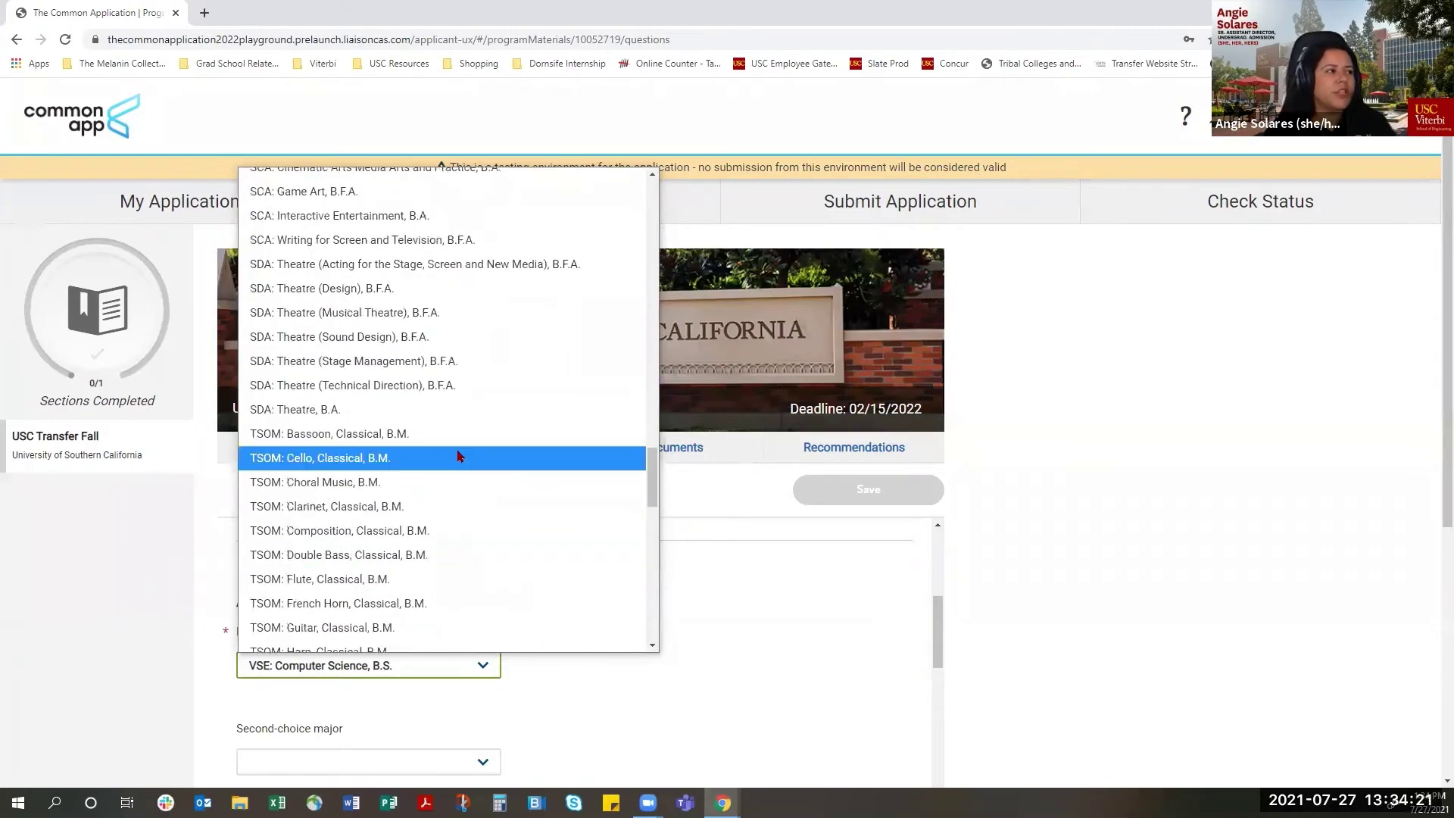
pyautogui.scroll(-3, 462, 439)
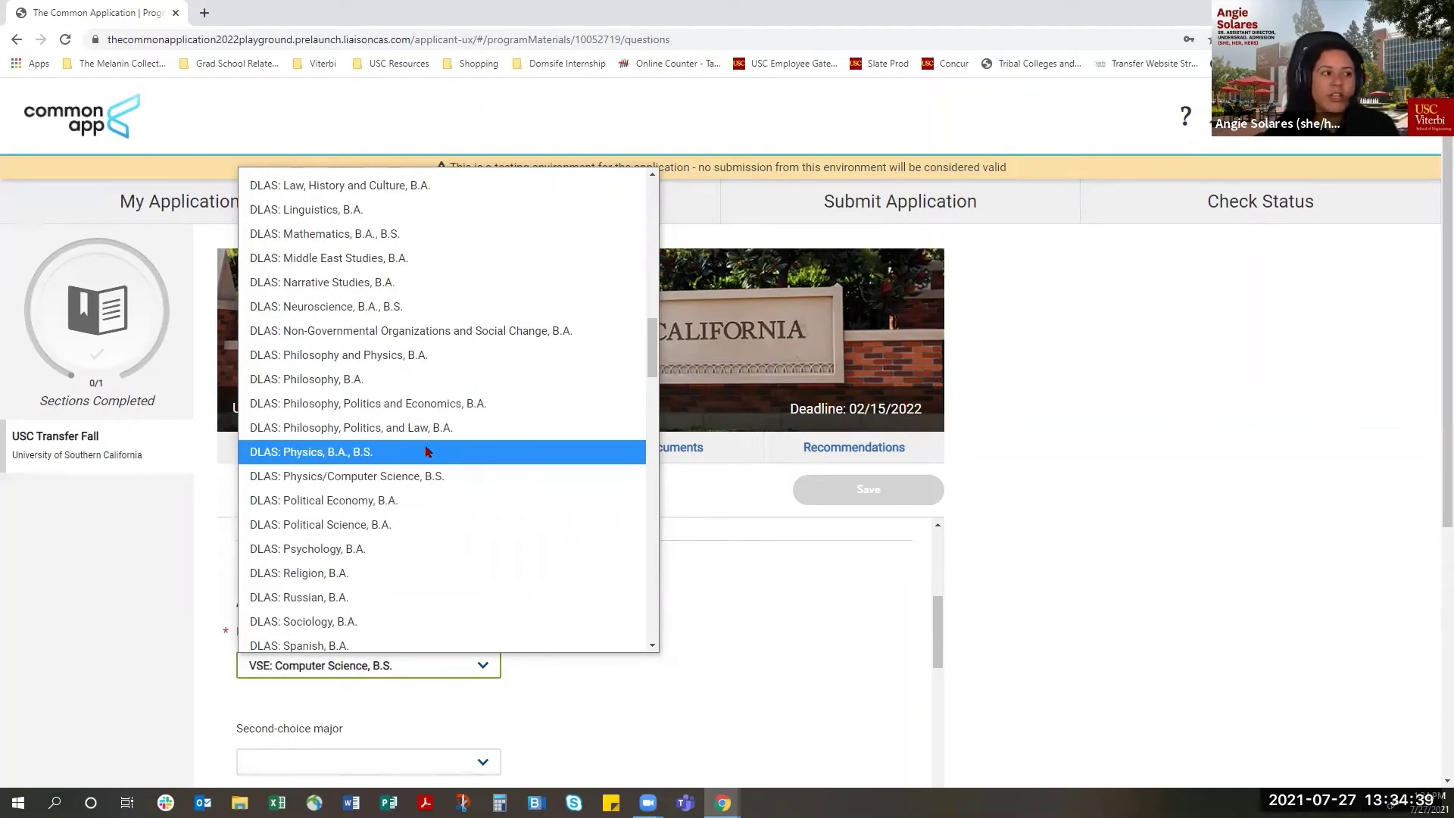
pyautogui.scroll(-20, 464, 480)
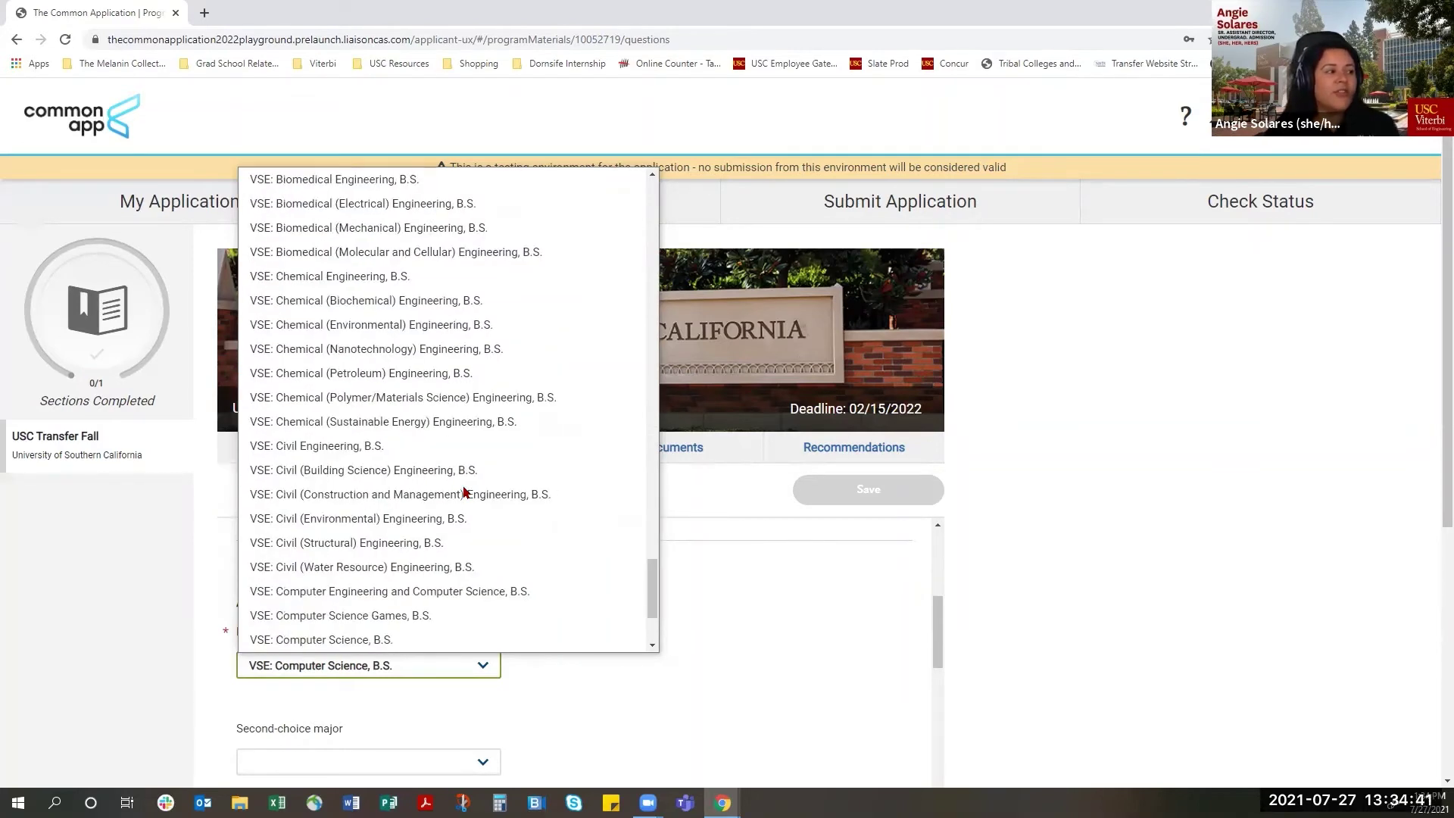
pyautogui.scroll(-3, 465, 492)
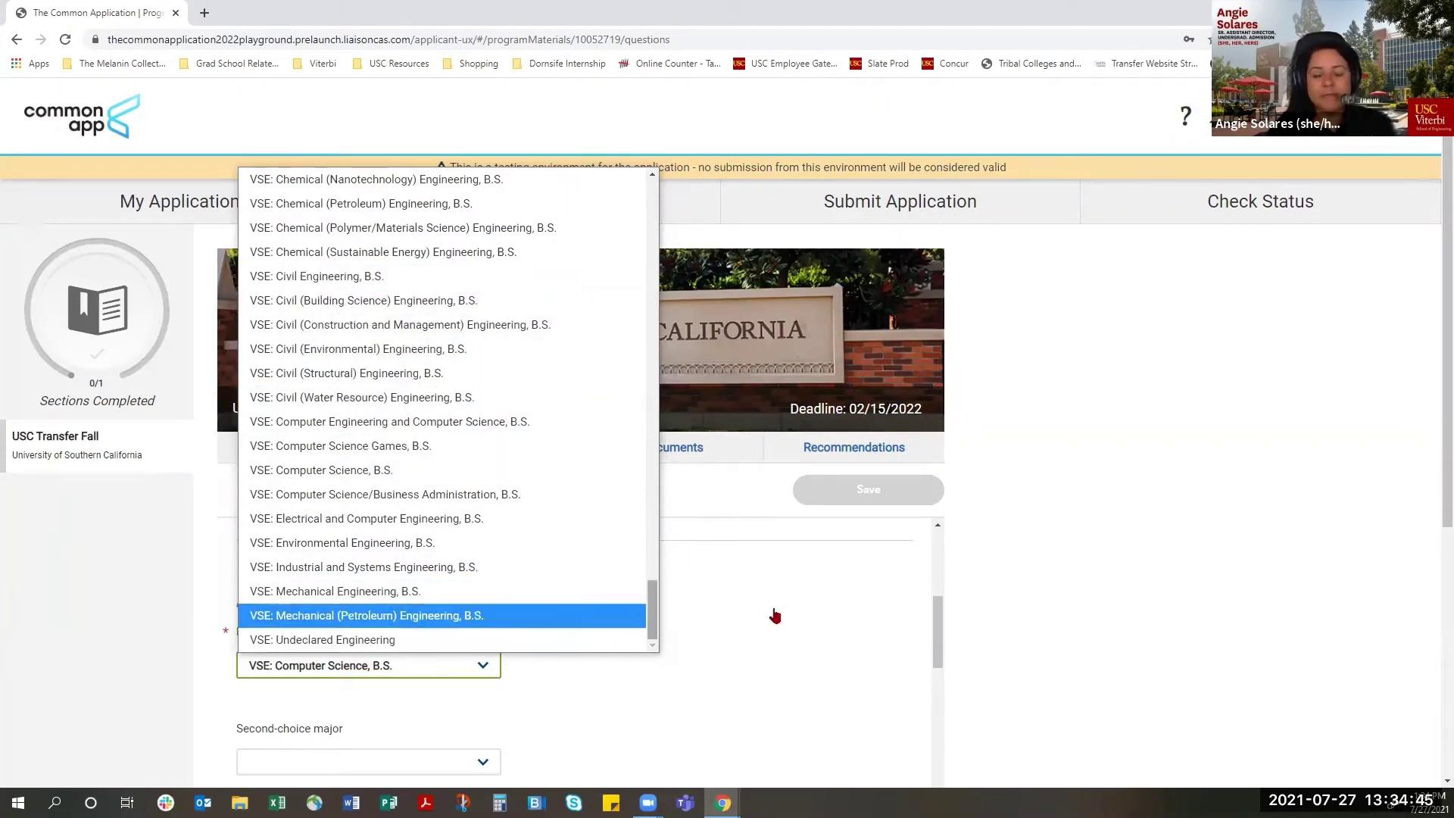
pyautogui.click(1125, 666)
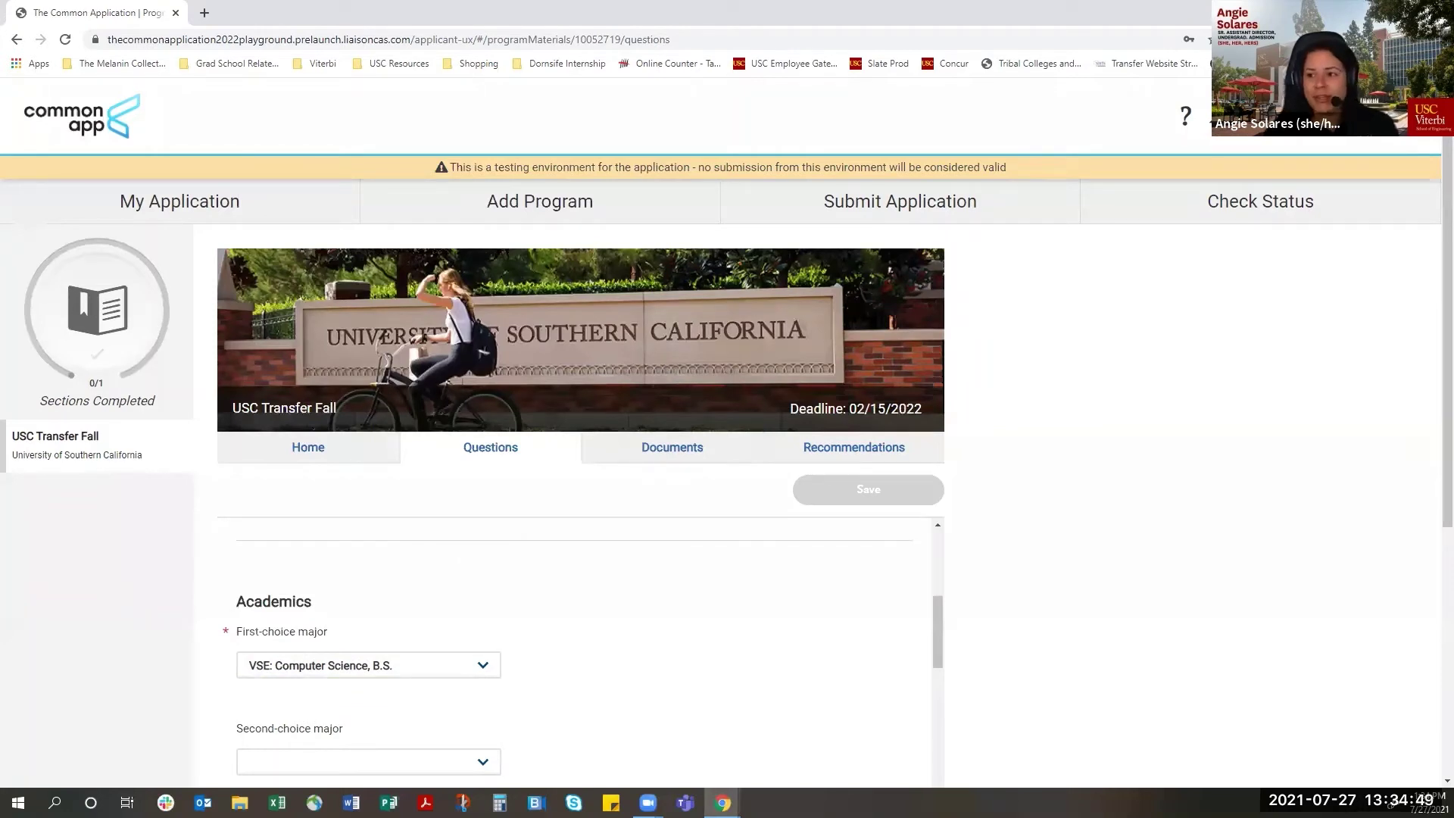
# - Show the USC Transfer Fall Documents page and scroll to the planned-courses upload instructions
pyautogui.click(675, 456)
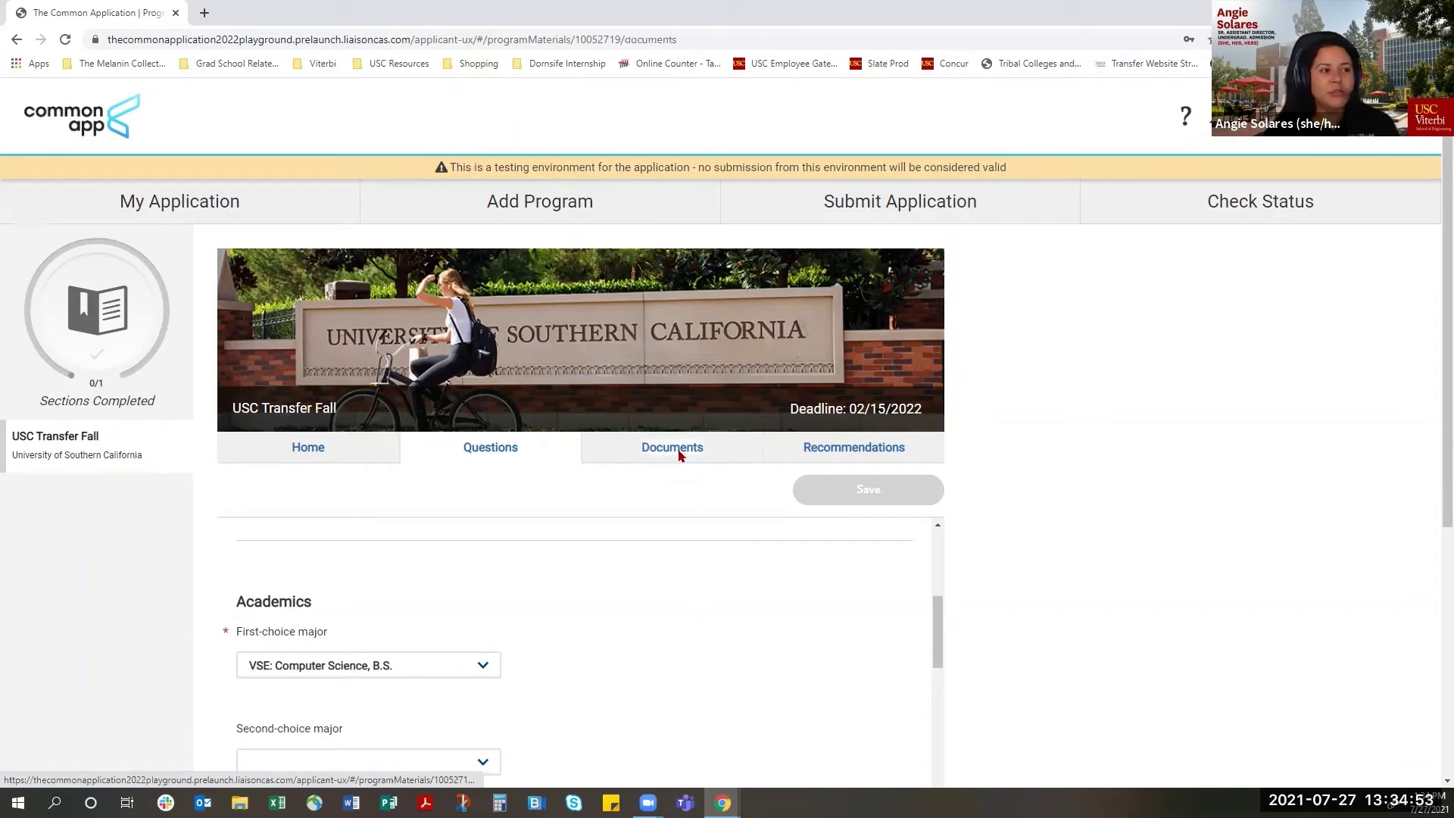
pyautogui.scroll(-1, 843, 442)
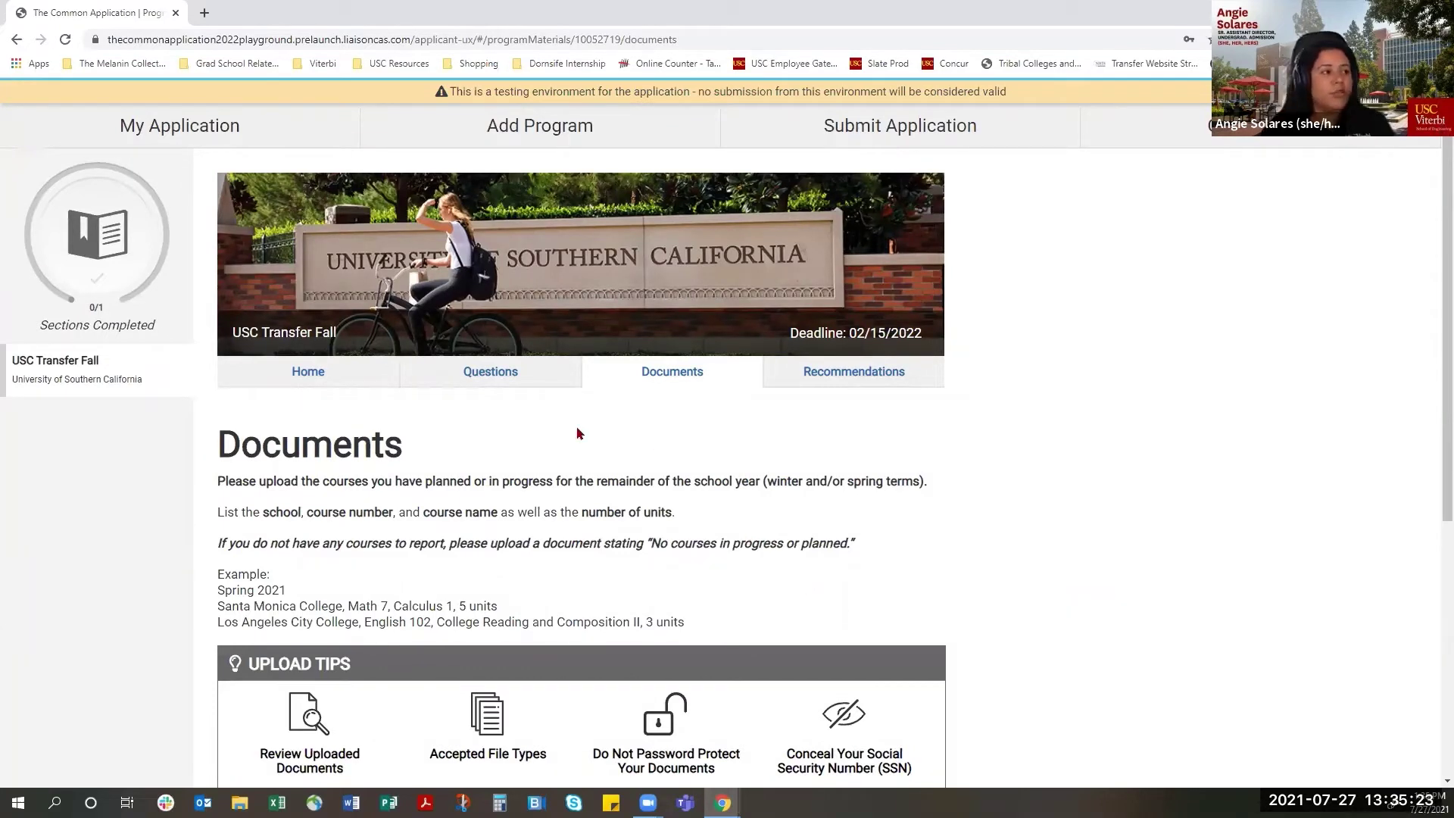
pyautogui.scroll(-1, 337, 564)
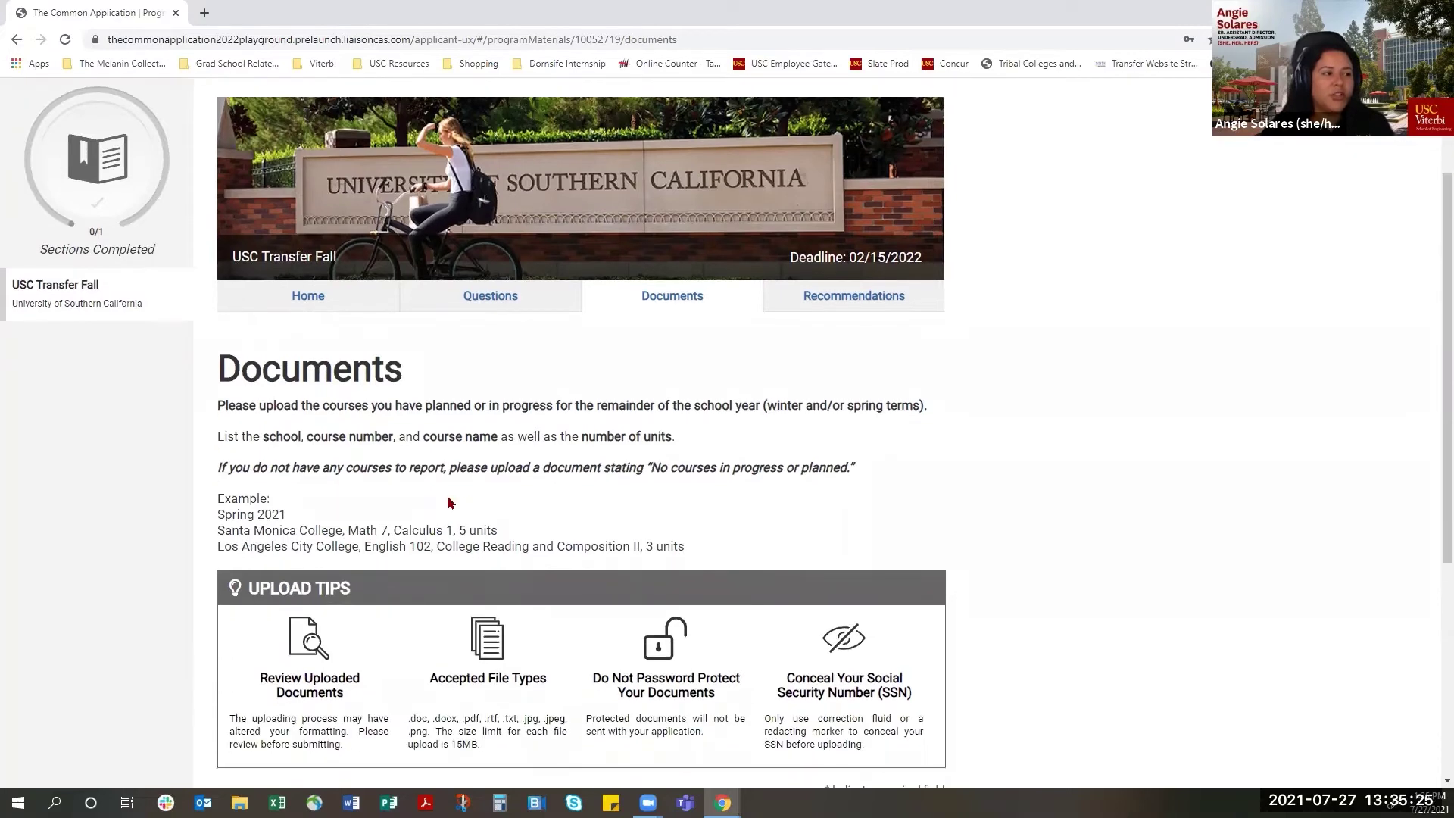